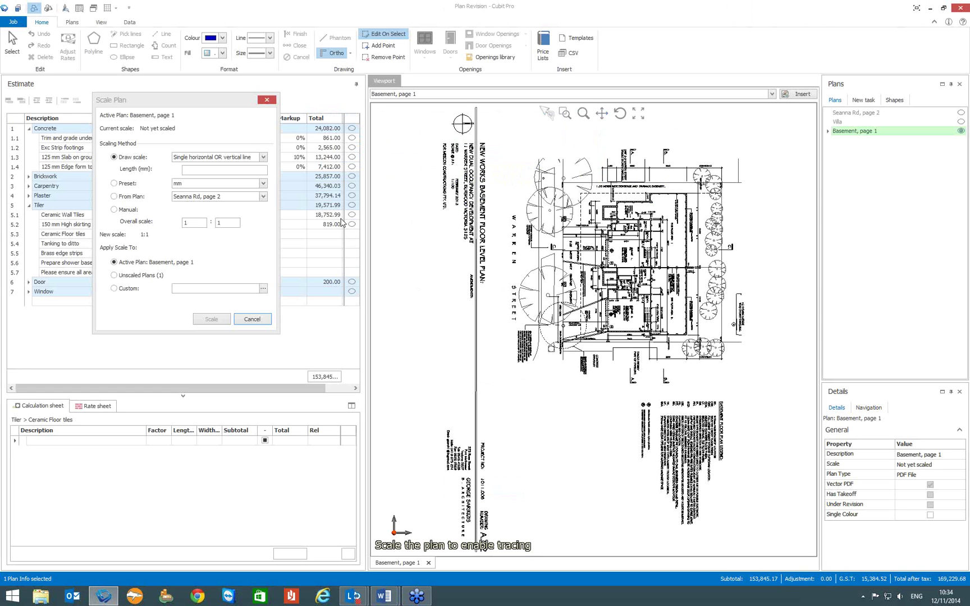
Step: Review the draw-scale line options for the basement plan, keeping the single horizontal or vertical line
{"action": "left_click_drag", "start_coordinate": [189, 106], "coordinate": [229, 126]}
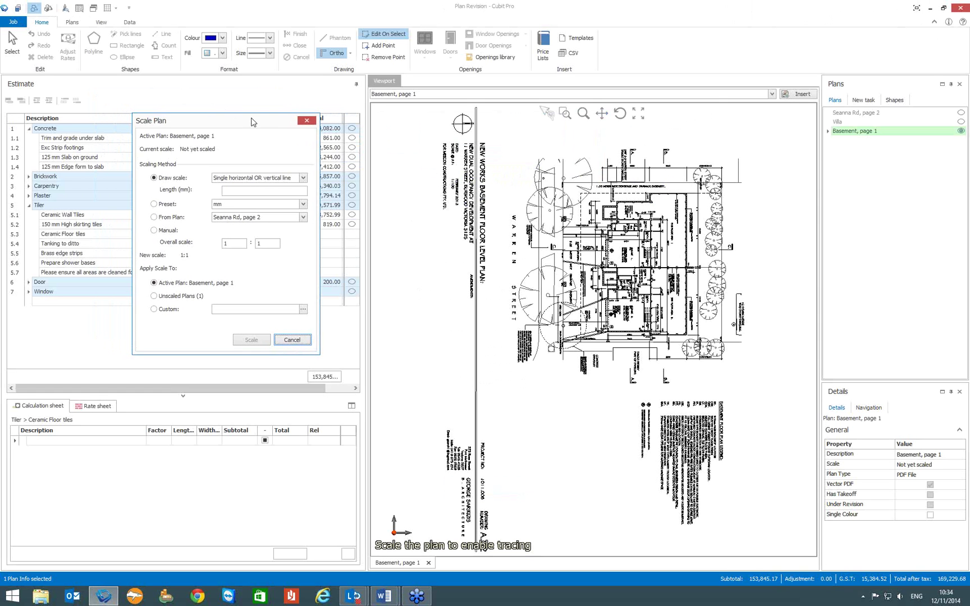
{"action": "left_click", "coordinate": [961, 32]}
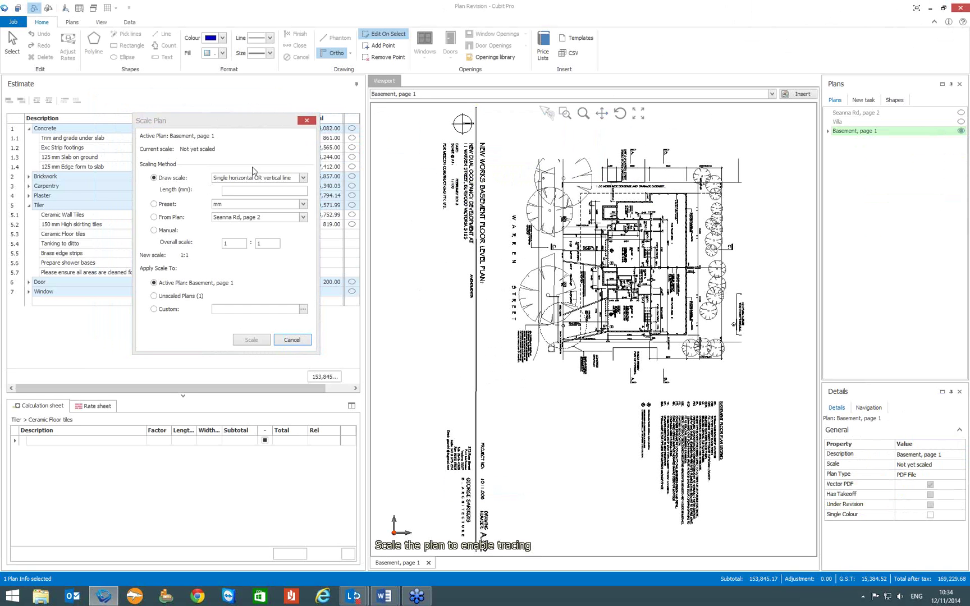
{"action": "left_click", "coordinate": [303, 178]}
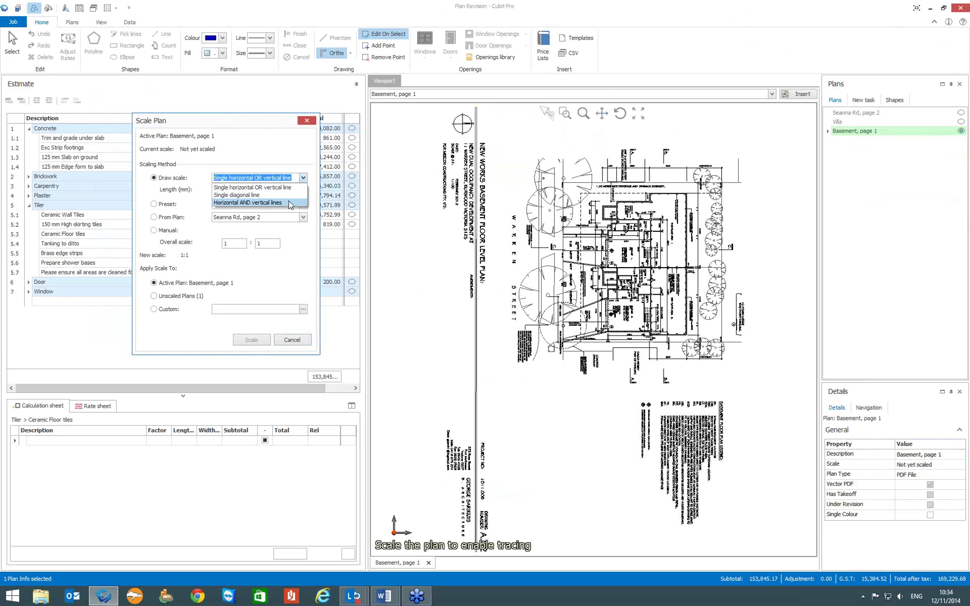
{"action": "left_click", "coordinate": [276, 148]}
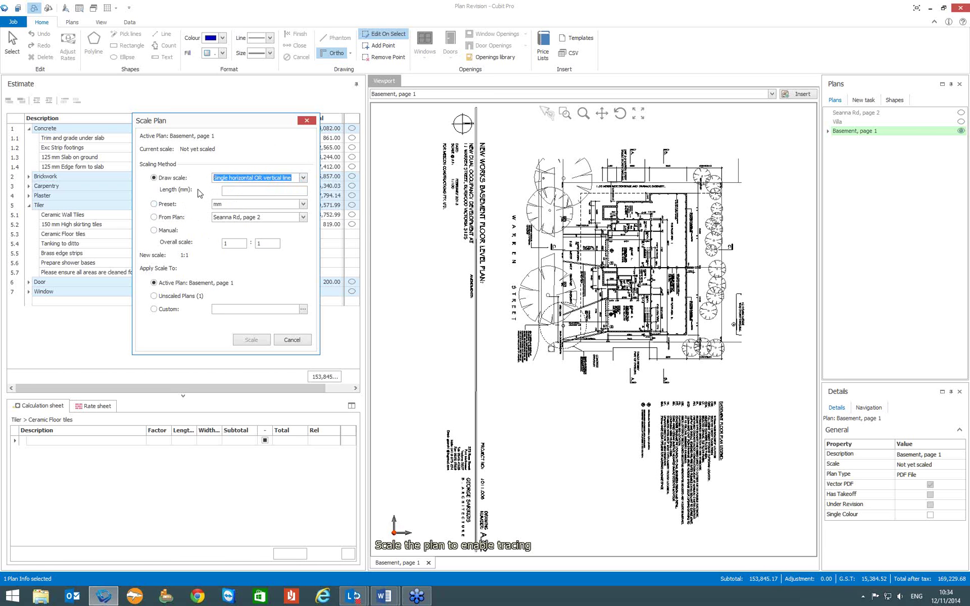
Step: Rotate the basement plan 90° left and scale it by drawing a line along the 8200 dimension below Sub Floor Area 1, entering 8200 mm
{"action": "left_click", "coordinate": [73, 22]}
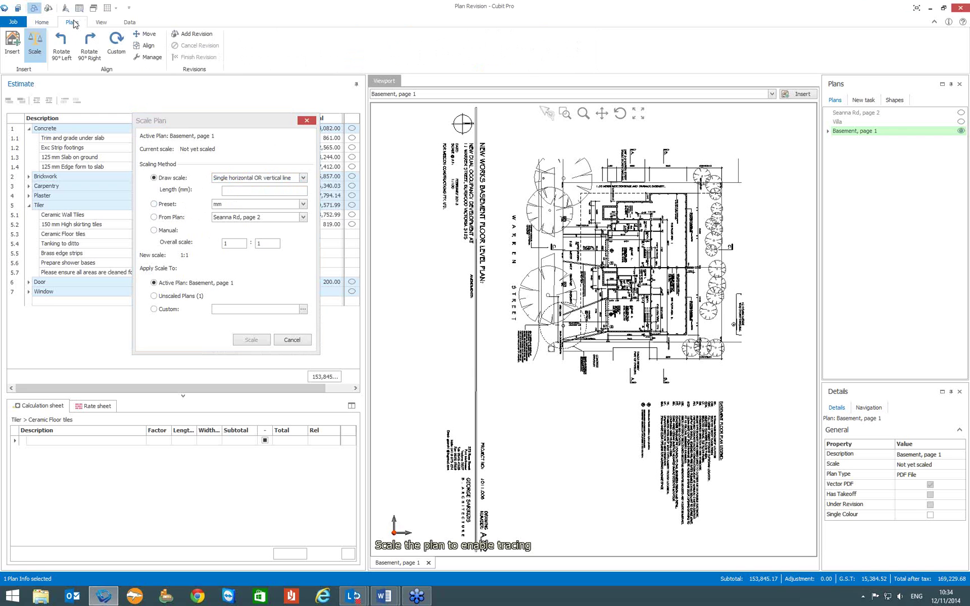
{"action": "left_click", "coordinate": [66, 54]}
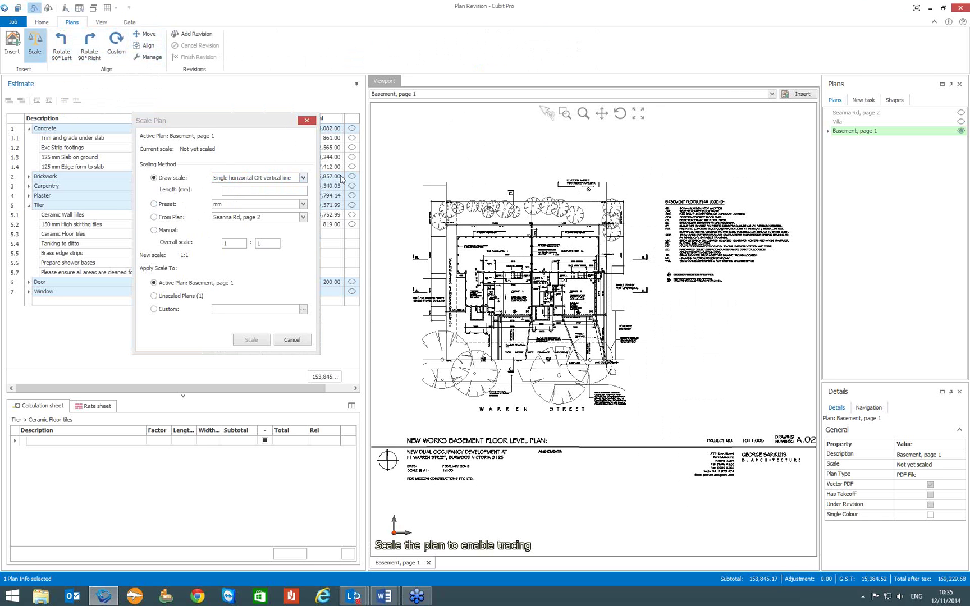
{"action": "left_click", "coordinate": [507, 270]}
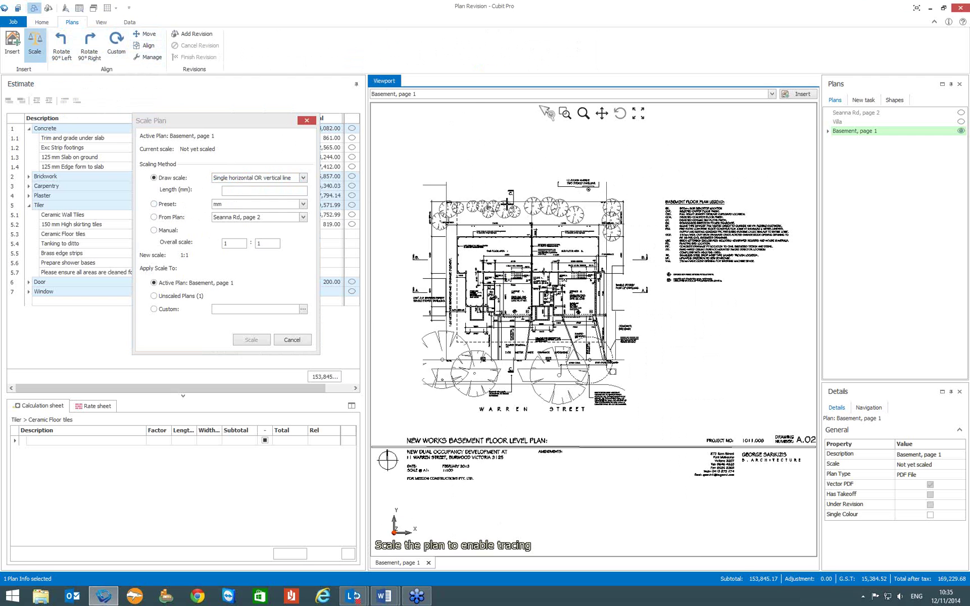
{"action": "scroll", "coordinate": [503, 262], "scroll_direction": "up", "scroll_amount": 3}
{"action": "scroll", "coordinate": [503, 257], "scroll_direction": "up", "scroll_amount": 3}
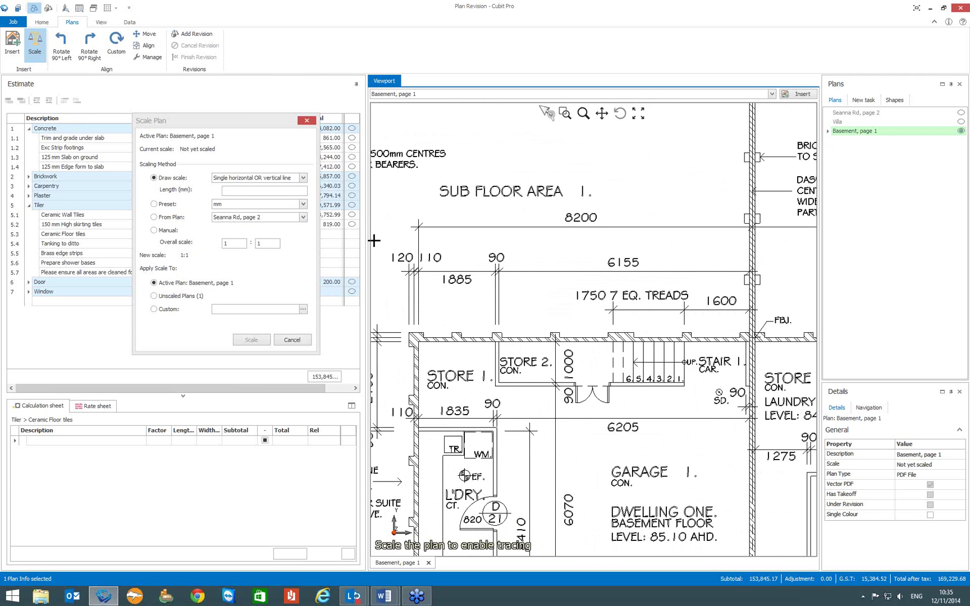
{"action": "left_click", "coordinate": [417, 225]}
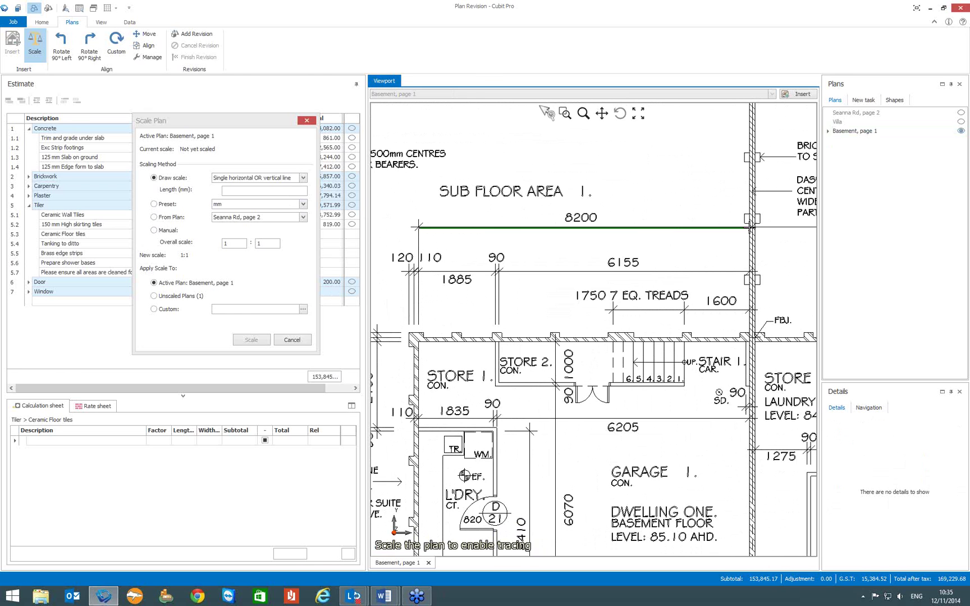
{"action": "left_click", "coordinate": [752, 227]}
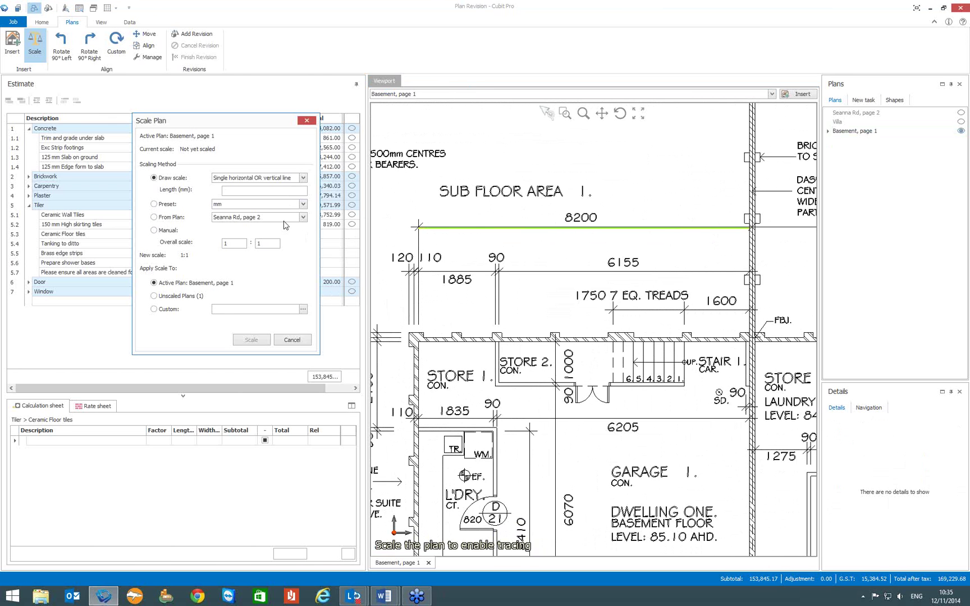
{"action": "type", "text": "8200"}
{"action": "left_click", "coordinate": [253, 341]}
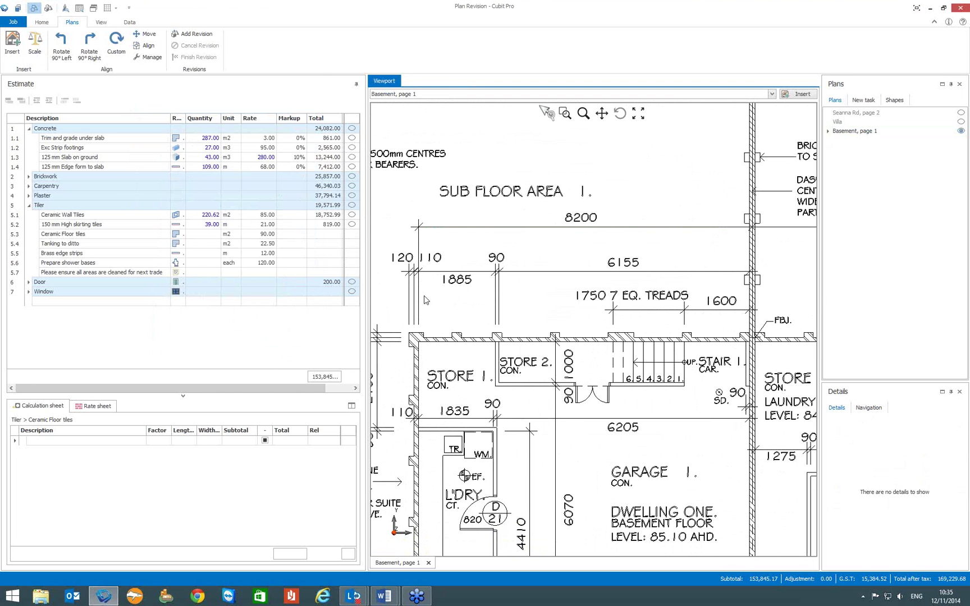
Step: Select the quantity of the Ceramic Floor tiles item and set the takeoff drawing colour to dark green
{"action": "scroll", "coordinate": [508, 281], "scroll_direction": "down", "scroll_amount": 3}
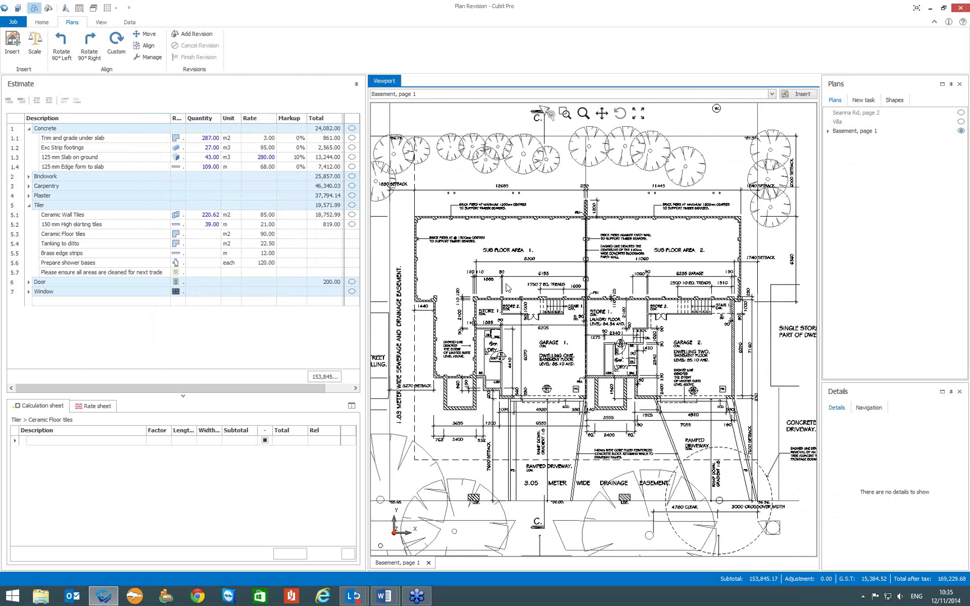
{"action": "left_click_drag", "start_coordinate": [508, 286], "coordinate": [522, 236]}
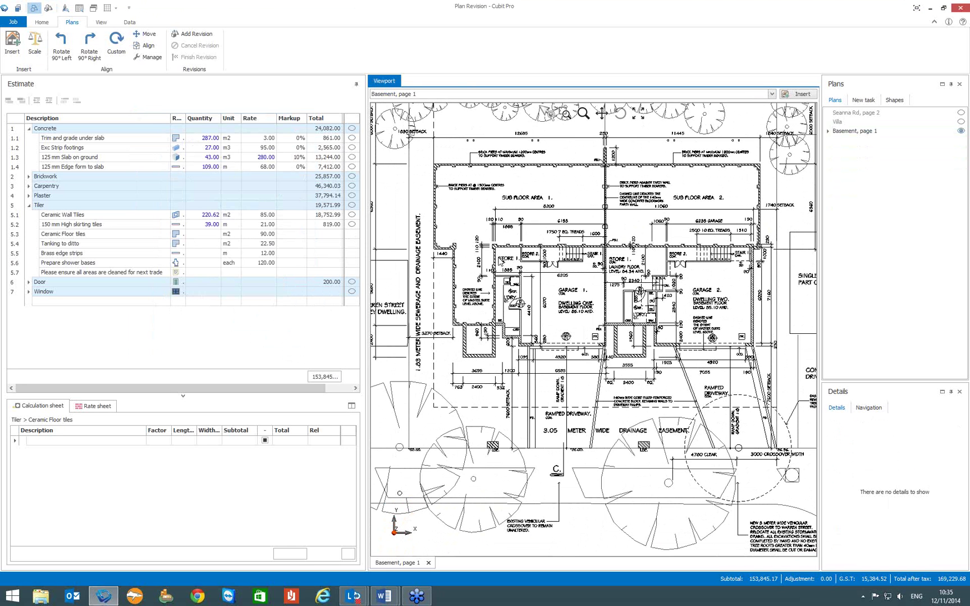
{"action": "scroll", "coordinate": [500, 262], "scroll_direction": "up", "scroll_amount": 2}
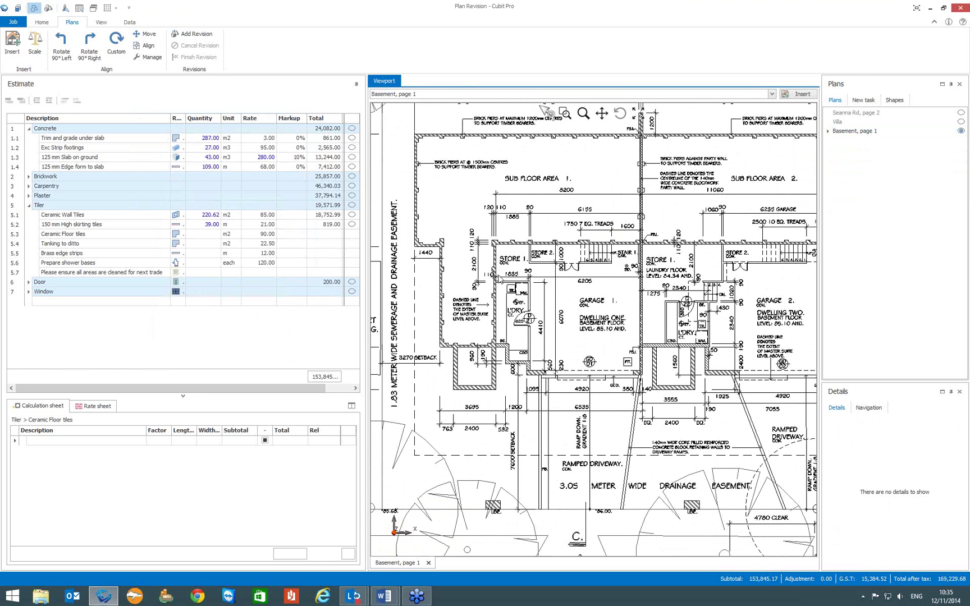
{"action": "left_click_drag", "start_coordinate": [581, 286], "coordinate": [538, 284]}
{"action": "left_click_drag", "start_coordinate": [592, 307], "coordinate": [542, 289]}
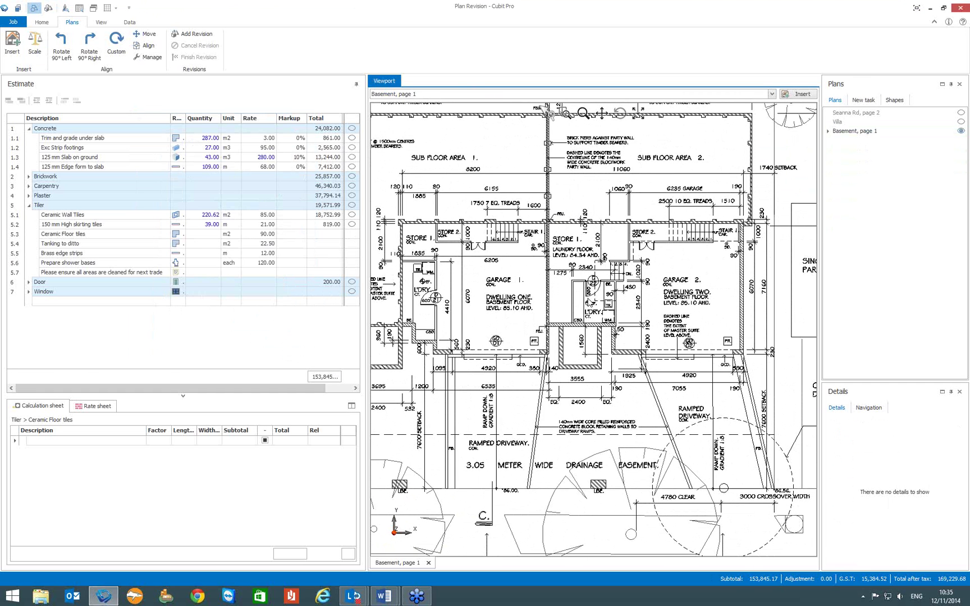
{"action": "scroll", "coordinate": [588, 296], "scroll_direction": "up", "scroll_amount": 5}
{"action": "scroll", "coordinate": [589, 298], "scroll_direction": "up", "scroll_amount": 1}
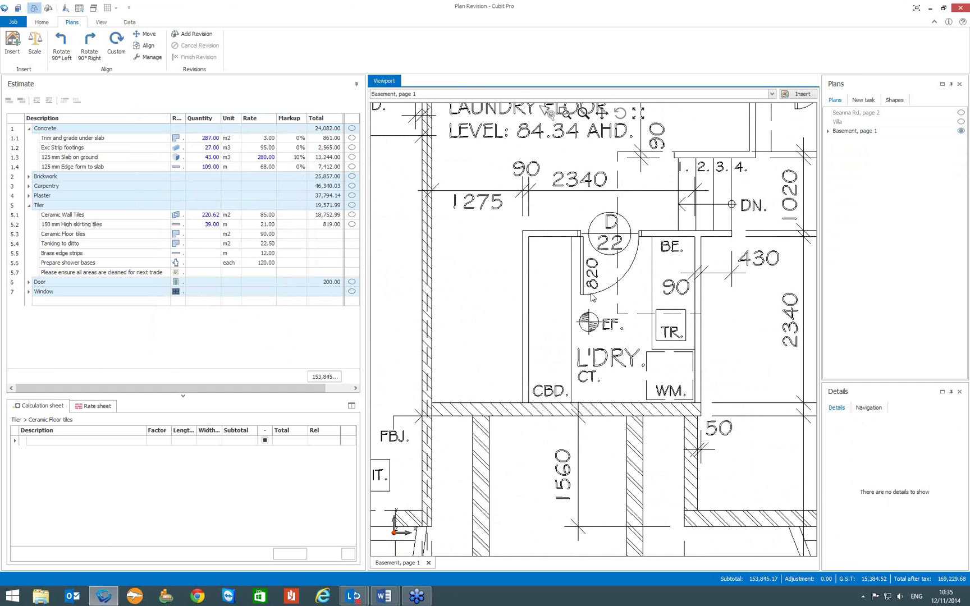
{"action": "left_click_drag", "start_coordinate": [591, 293], "coordinate": [543, 278]}
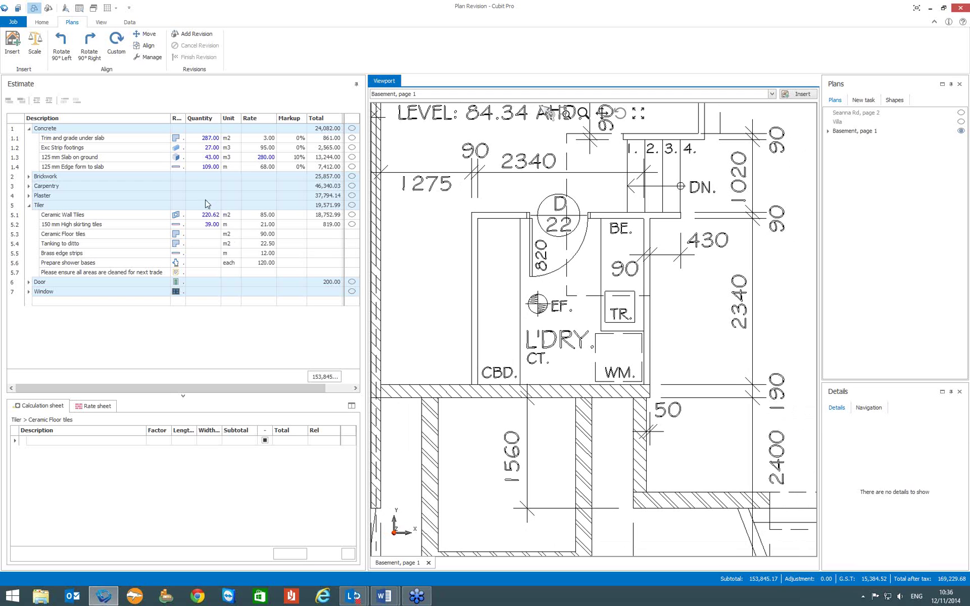
{"action": "left_click", "coordinate": [194, 235]}
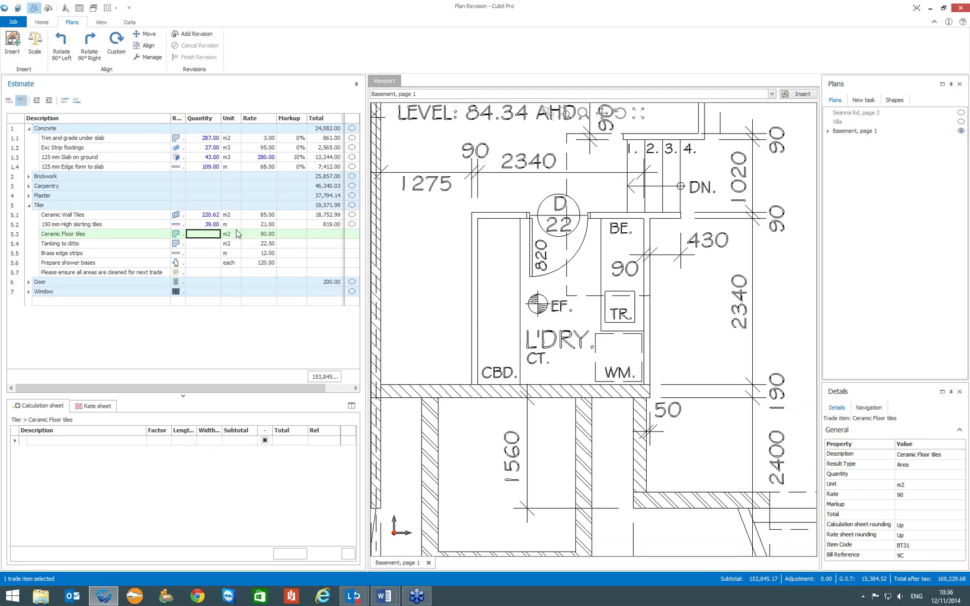
{"action": "left_click", "coordinate": [41, 23]}
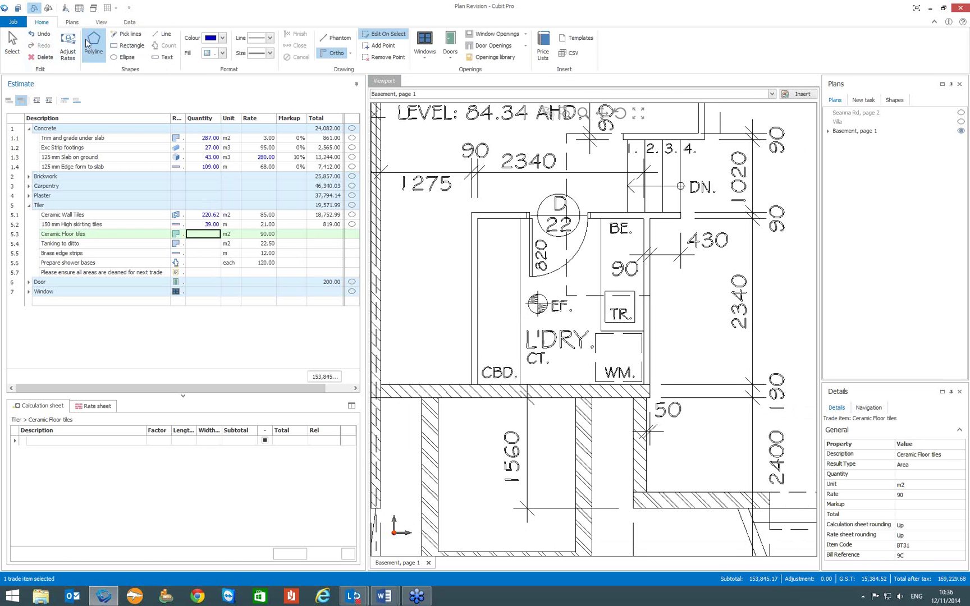
{"action": "left_click", "coordinate": [222, 38]}
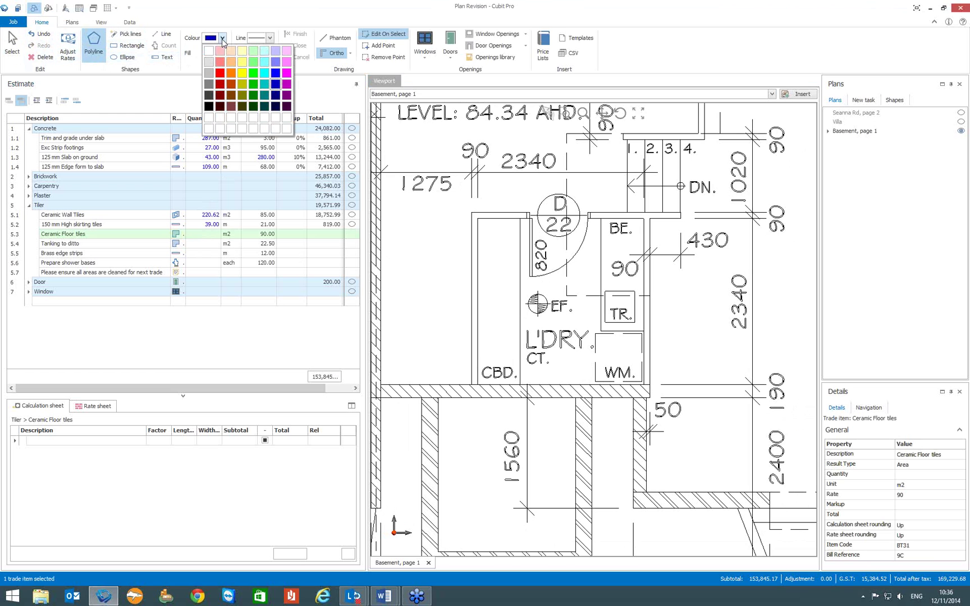
{"action": "left_click", "coordinate": [253, 84]}
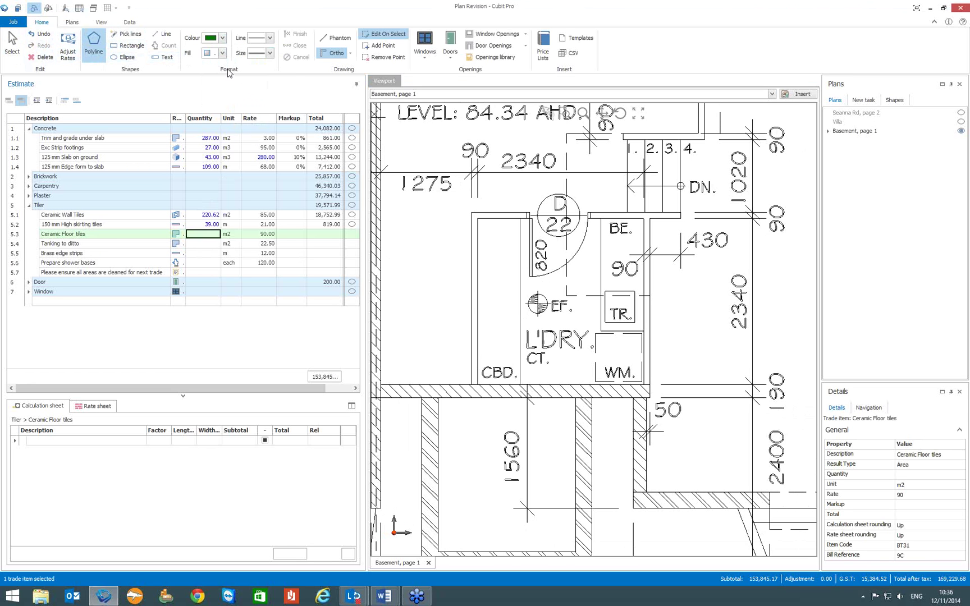
Step: Trace the floor of the Dwelling Two laundry with a rectangle spanning opposite inner wall corners, including the cupboard
{"action": "left_click", "coordinate": [133, 50]}
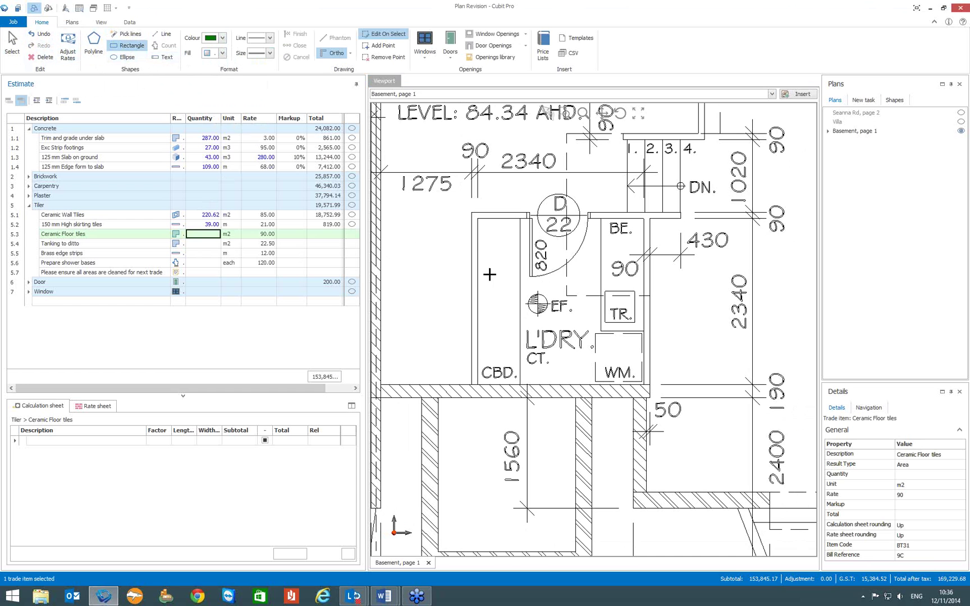
{"action": "mouse_move", "coordinate": [476, 220]}
{"action": "left_mouse_down"}
{"action": "mouse_move", "coordinate": [520, 306]}
{"action": "mouse_move", "coordinate": [643, 385]}
{"action": "left_mouse_up"}
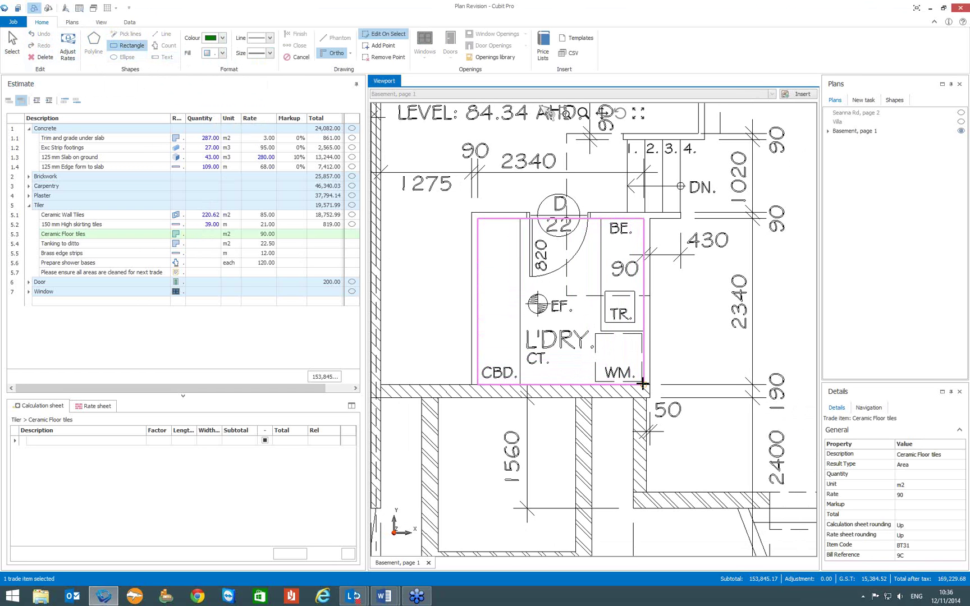
{"action": "left_click_drag", "start_coordinate": [643, 385], "coordinate": [644, 385]}
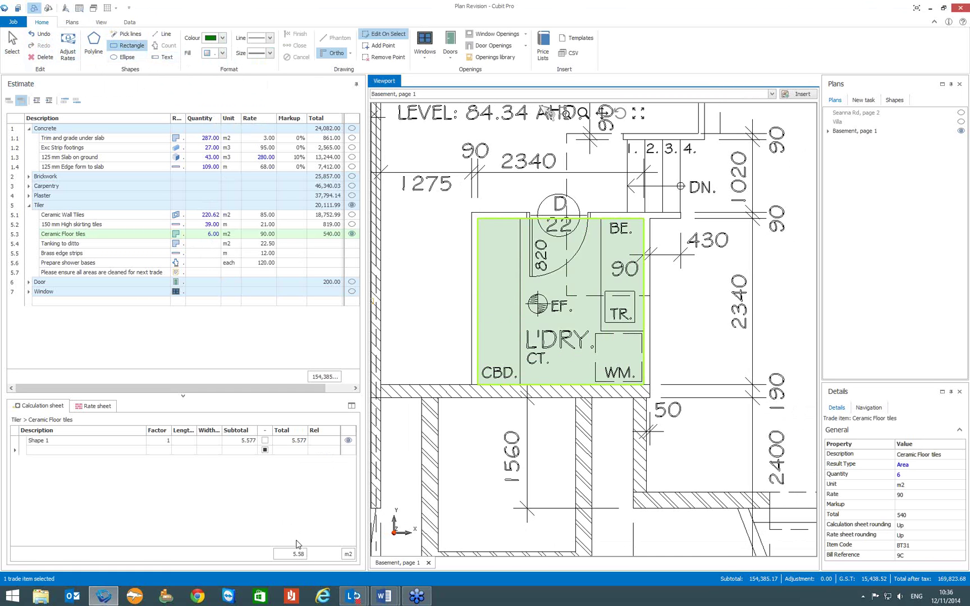
Step: Check the Tanking to ditto item's takeoff and return to the Ceramic Floor tiles quantity
{"action": "left_click", "coordinate": [207, 243]}
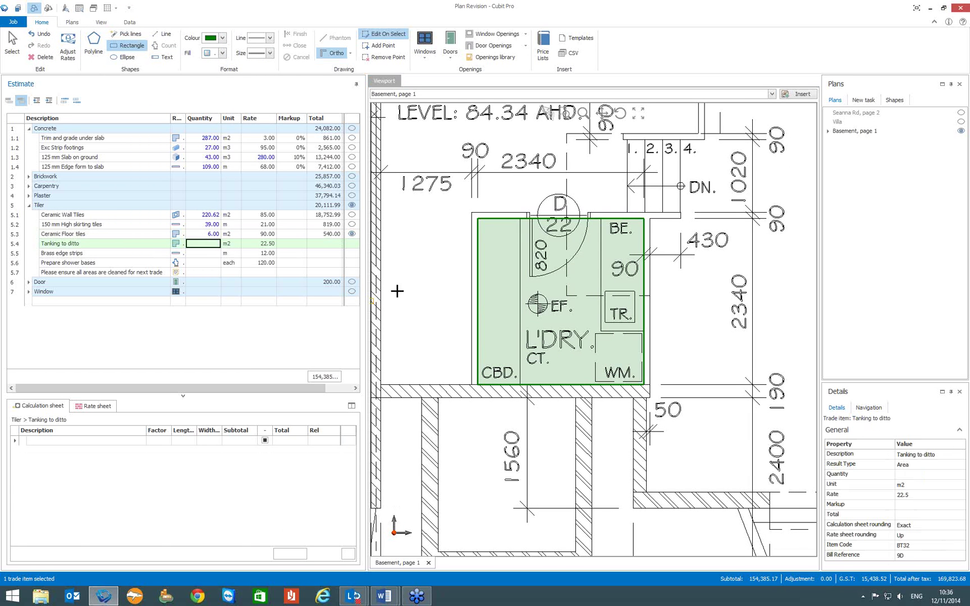
{"action": "left_click", "coordinate": [208, 234]}
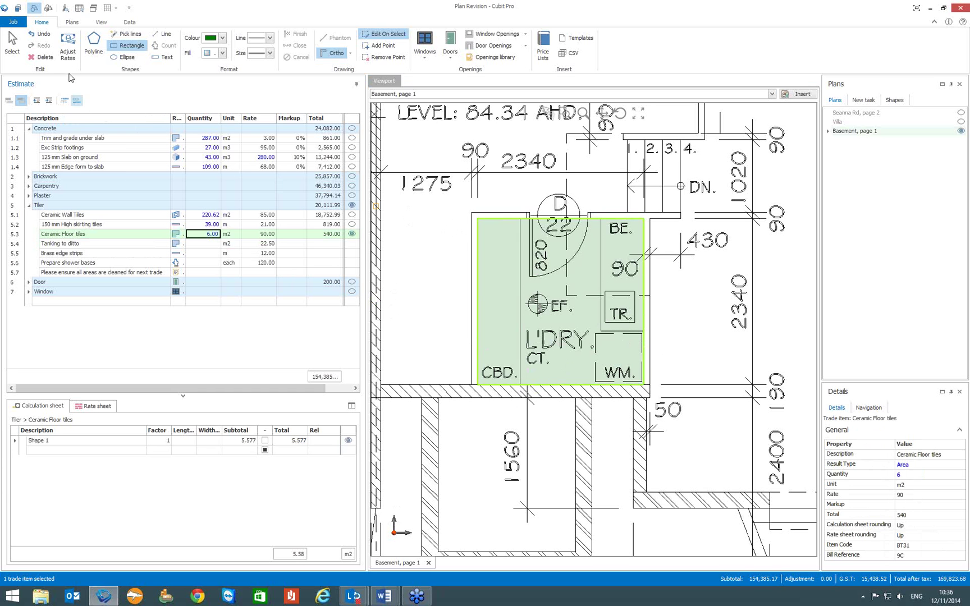
Step: Examine the viewport options for revision colours, including the choices for new and deleted elements, and close the options
{"action": "left_click", "coordinate": [73, 23]}
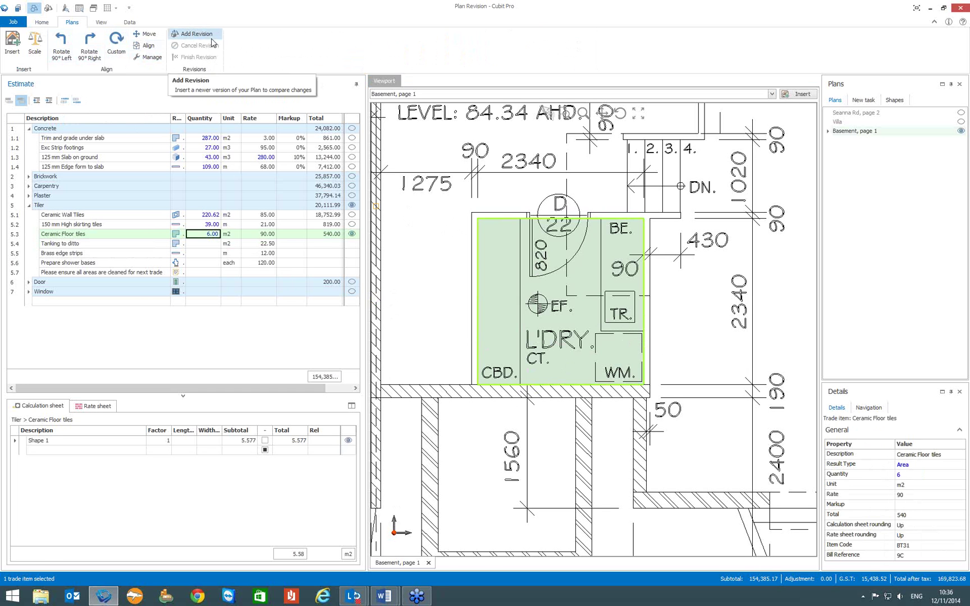
{"action": "left_click", "coordinate": [14, 23]}
{"action": "left_click", "coordinate": [144, 223]}
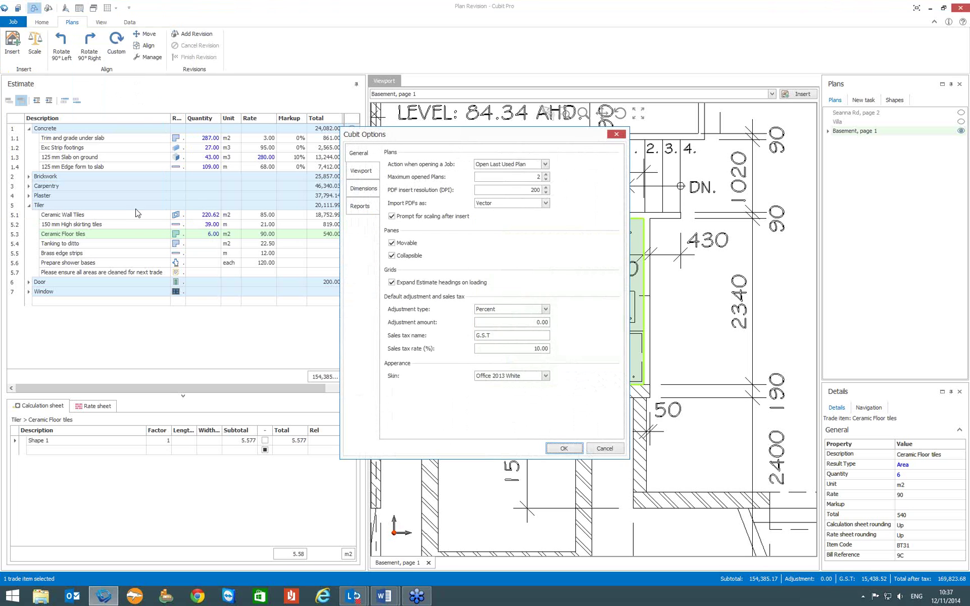
{"action": "left_click", "coordinate": [361, 173]}
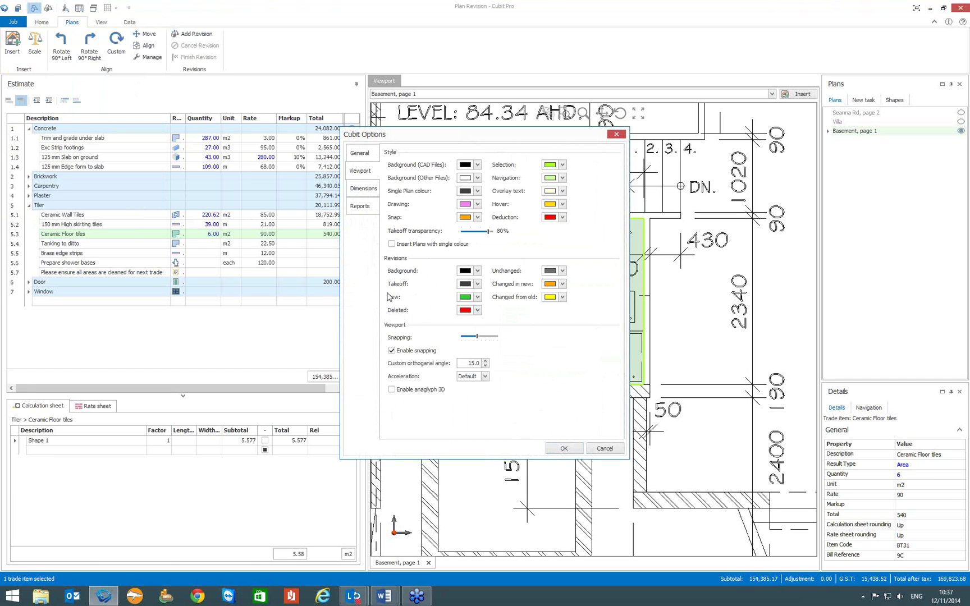
{"action": "left_click", "coordinate": [478, 298]}
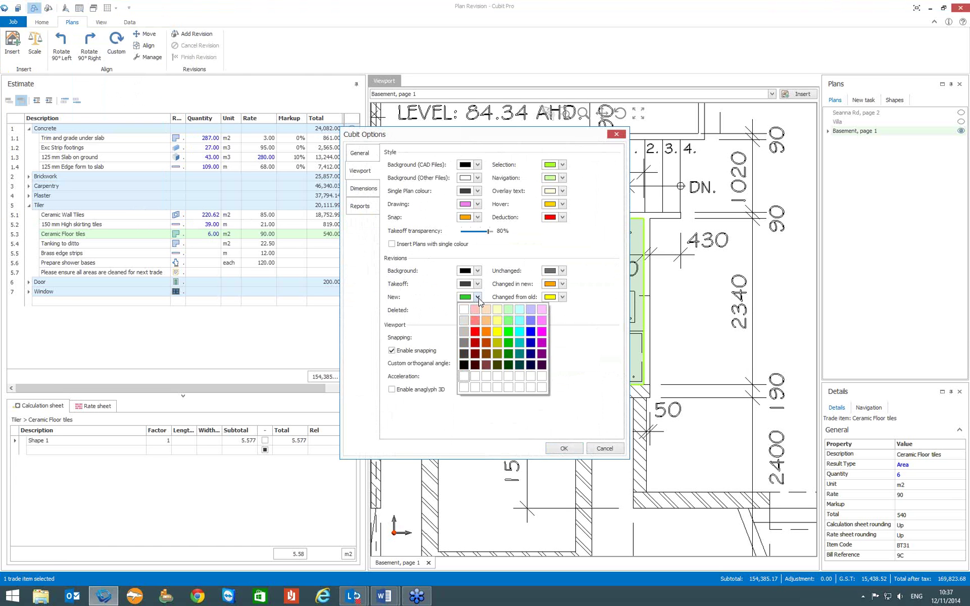
{"action": "left_click", "coordinate": [478, 299]}
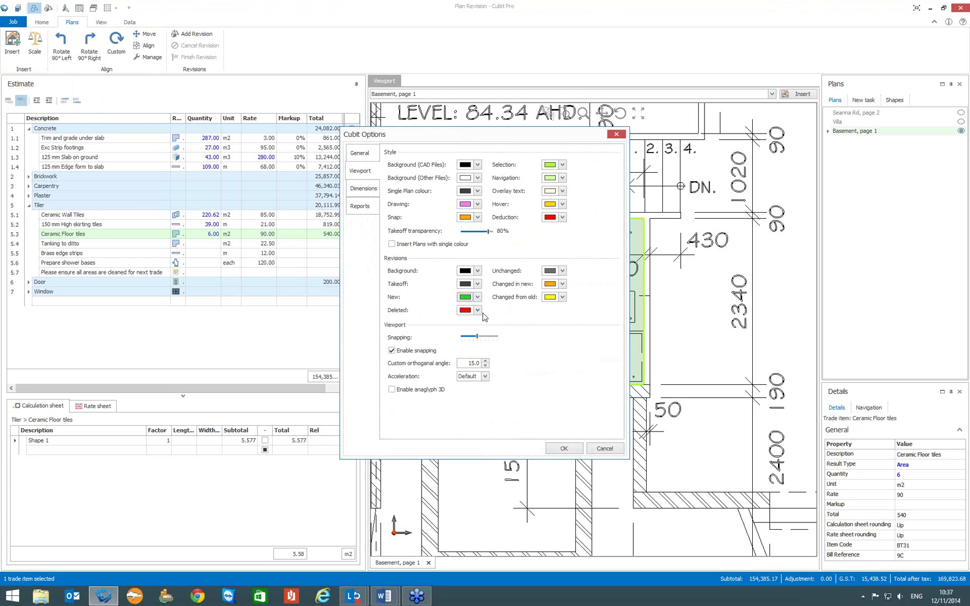
{"action": "left_click", "coordinate": [478, 310]}
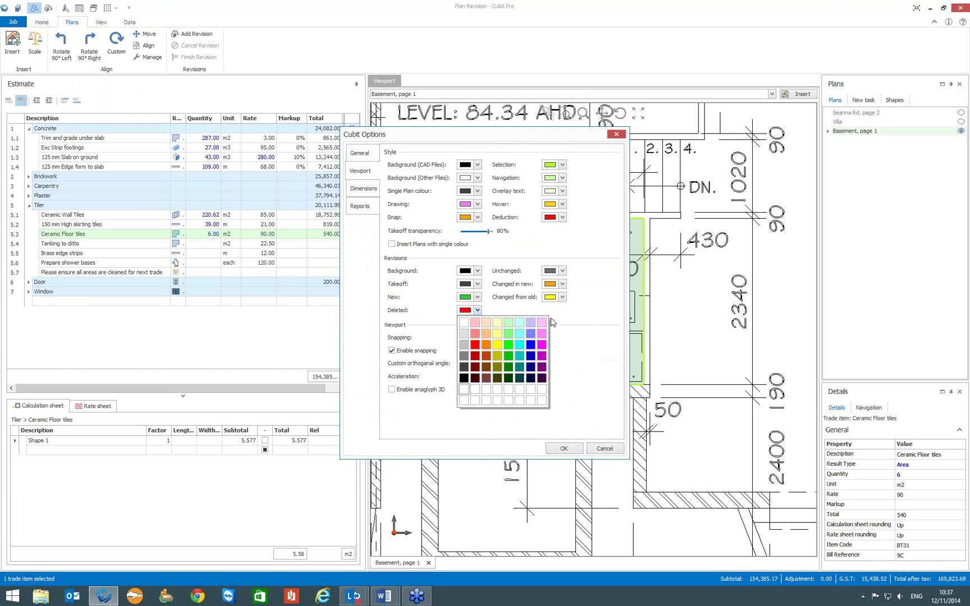
{"action": "left_click", "coordinate": [578, 319]}
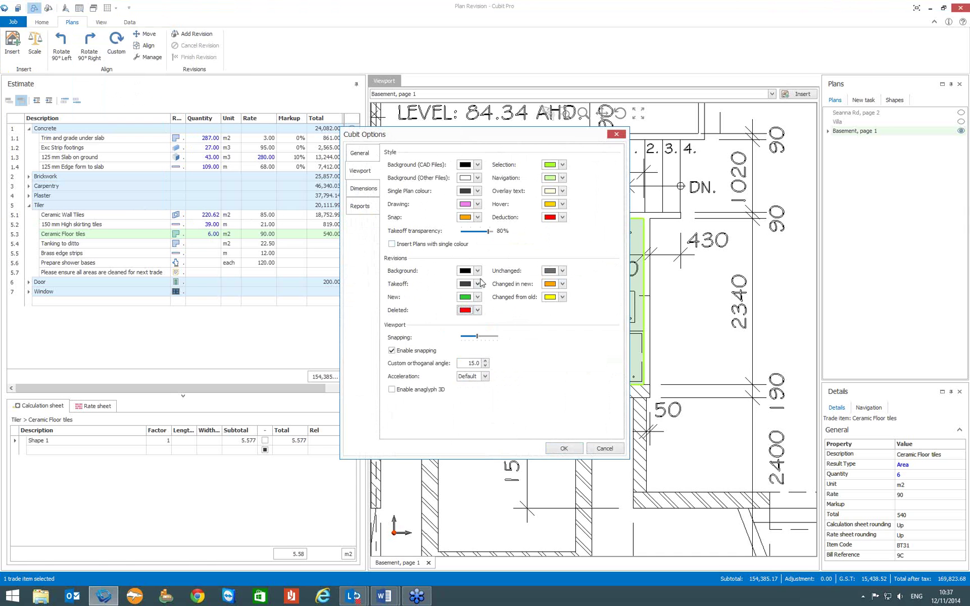
{"action": "left_click", "coordinate": [563, 451]}
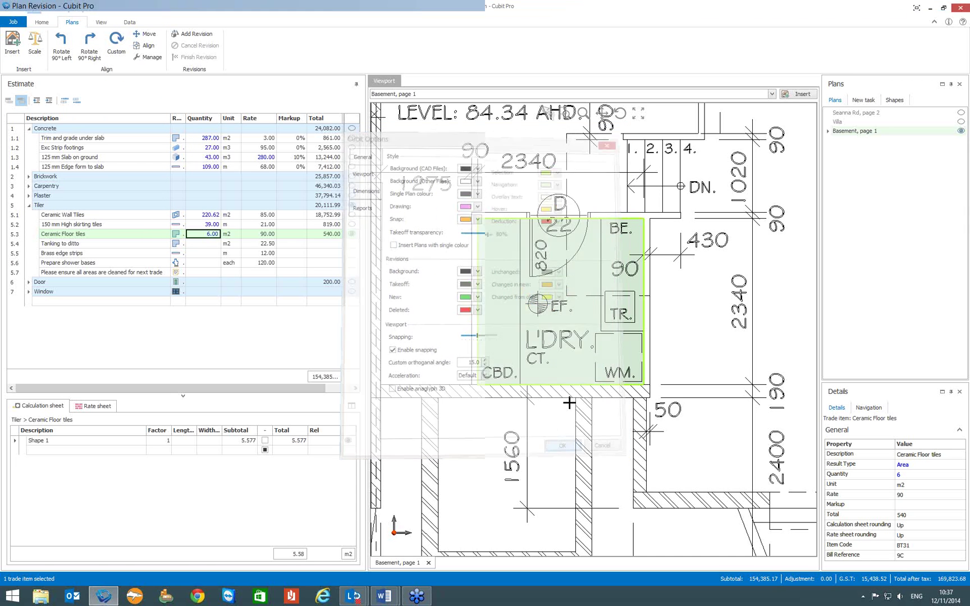
{"action": "scroll", "coordinate": [688, 323], "scroll_direction": "down", "scroll_amount": 1}
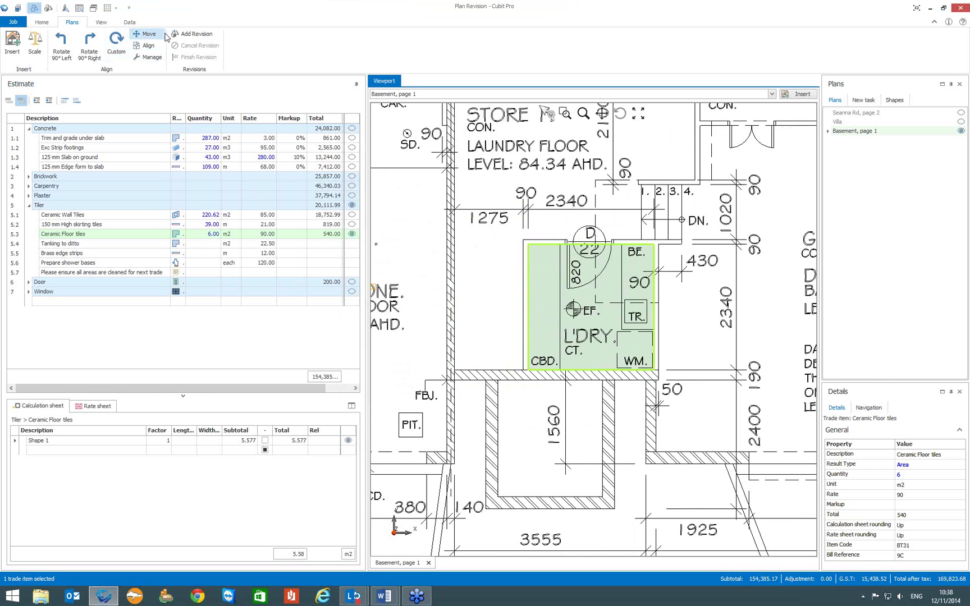
Step: Add page 1 of Basement - Revised.pdf as a revision of the basement plan
{"action": "left_click", "coordinate": [193, 35]}
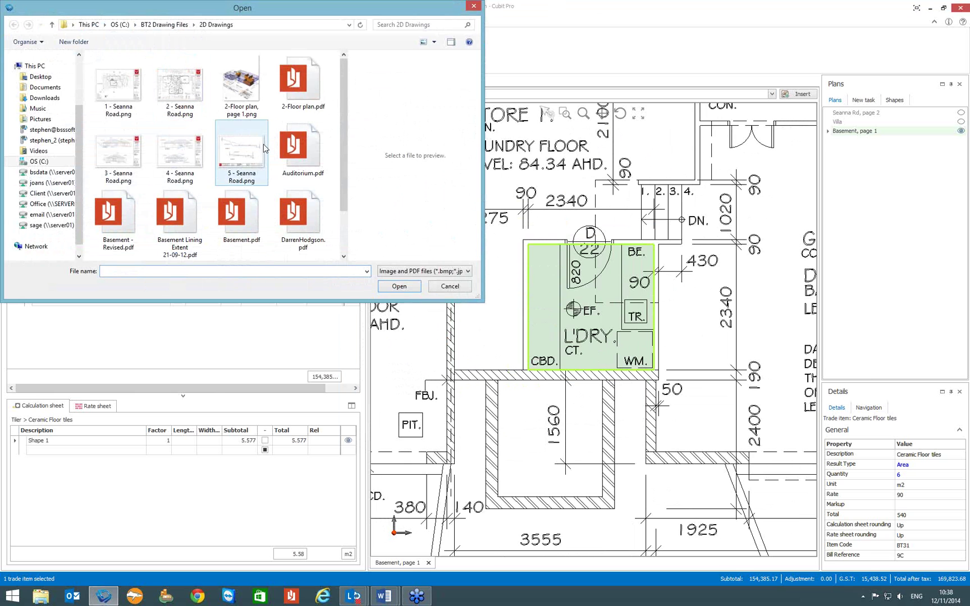
{"action": "left_click", "coordinate": [123, 218]}
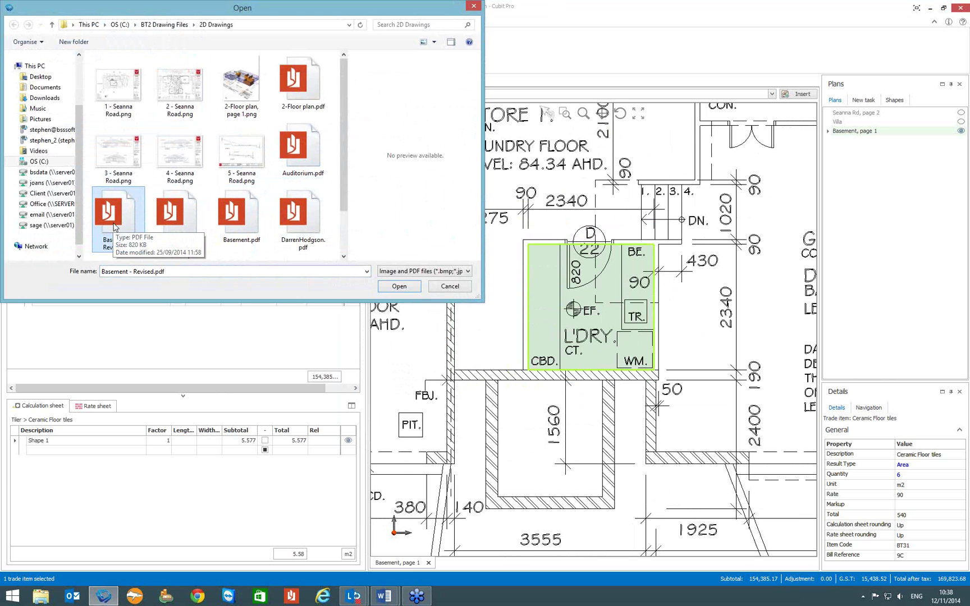
{"action": "left_click", "coordinate": [399, 287]}
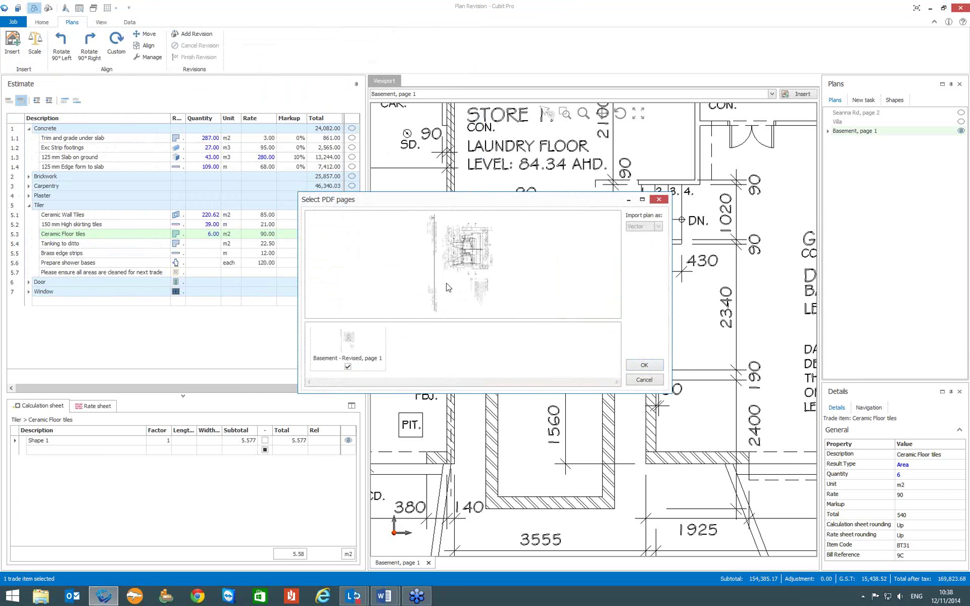
{"action": "left_click", "coordinate": [652, 366]}
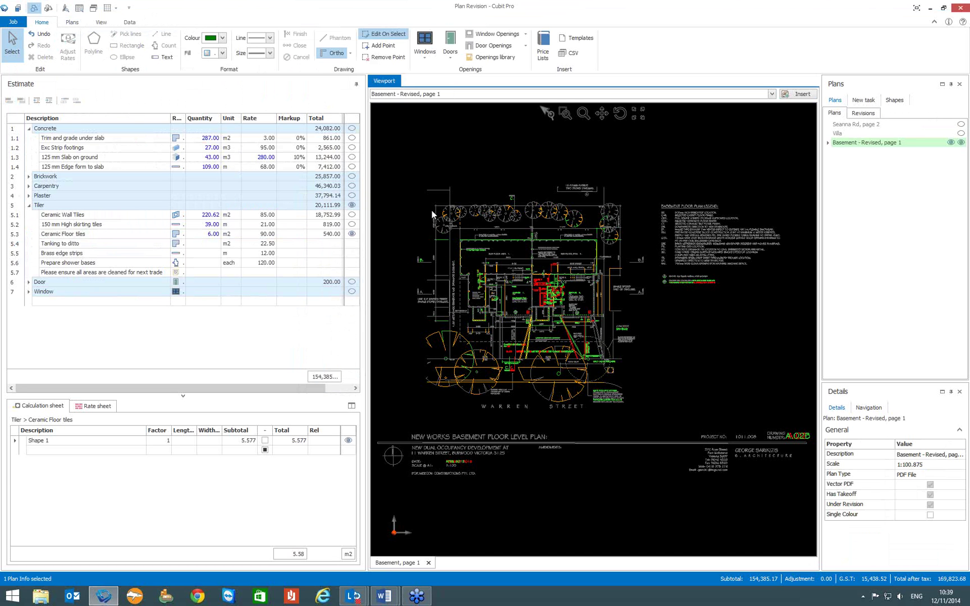
Step: Examine the colour-coded new and deleted elements across the revised basement plan, especially around the Dwelling Two laundry
{"action": "left_click", "coordinate": [503, 219]}
{"action": "scroll", "coordinate": [514, 225], "scroll_direction": "up", "scroll_amount": 4}
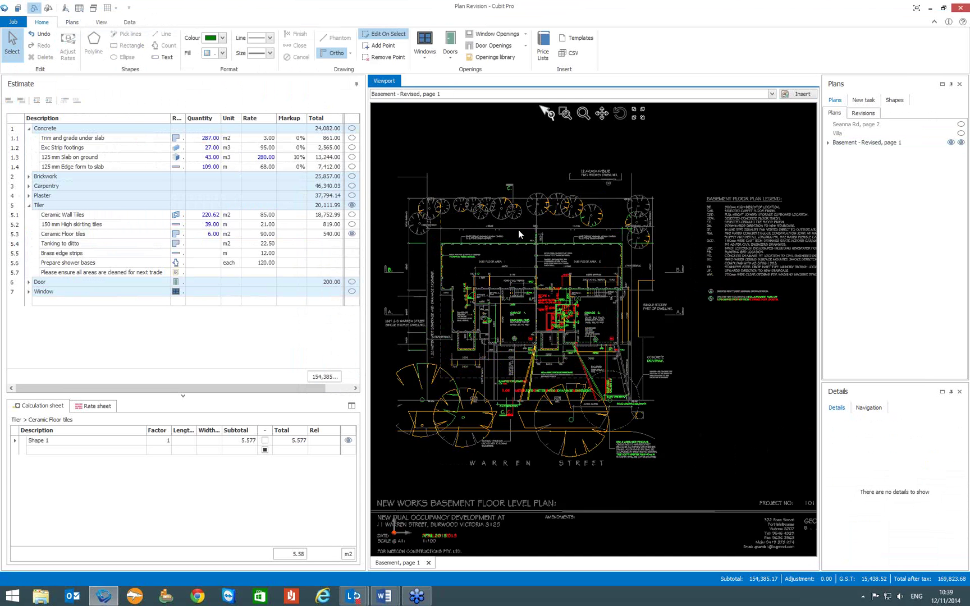
{"action": "left_click_drag", "start_coordinate": [498, 262], "coordinate": [576, 245]}
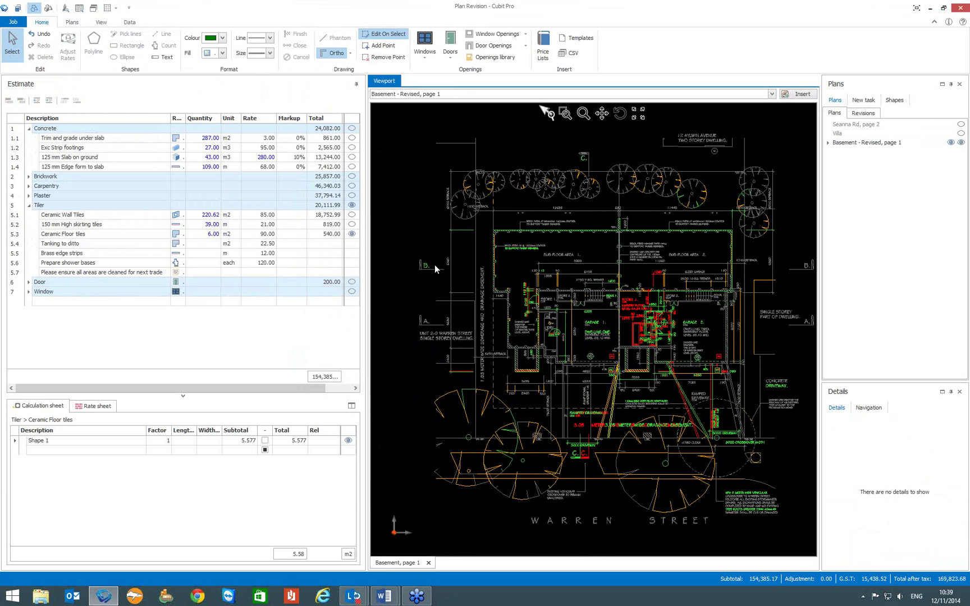
{"action": "left_click_drag", "start_coordinate": [601, 253], "coordinate": [578, 253]}
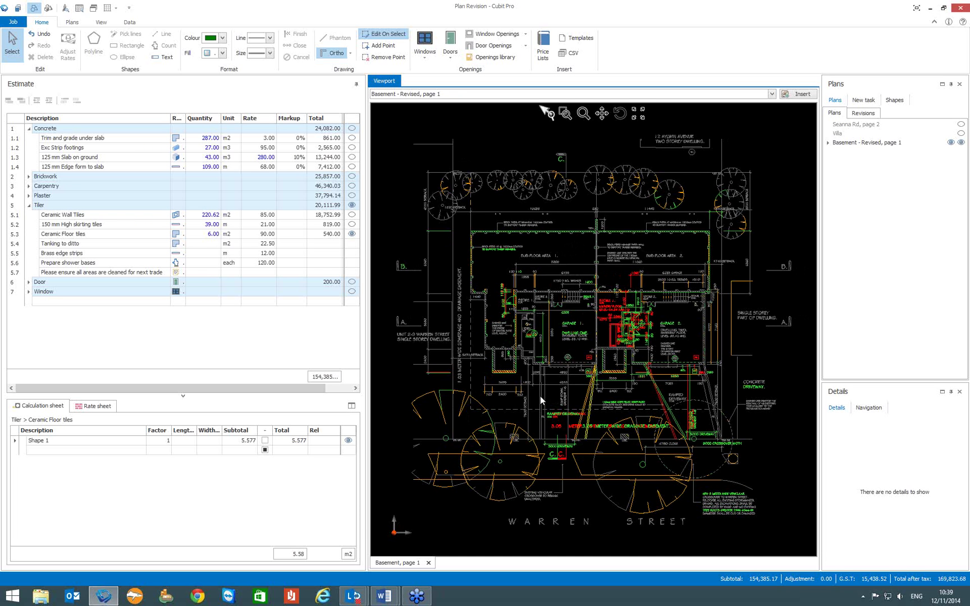
{"action": "scroll", "coordinate": [563, 248], "scroll_direction": "up", "scroll_amount": 3}
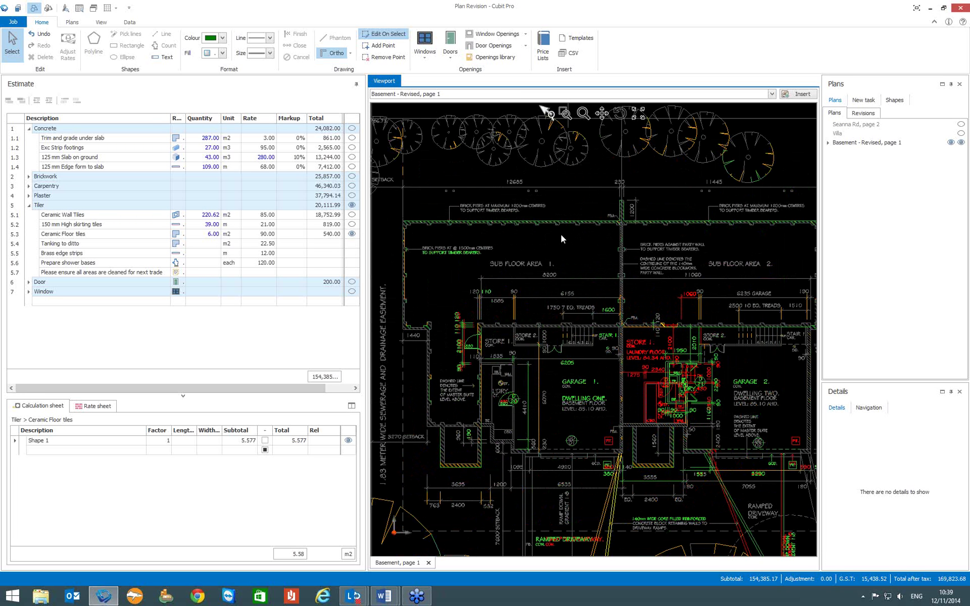
{"action": "left_click_drag", "start_coordinate": [652, 253], "coordinate": [628, 242]}
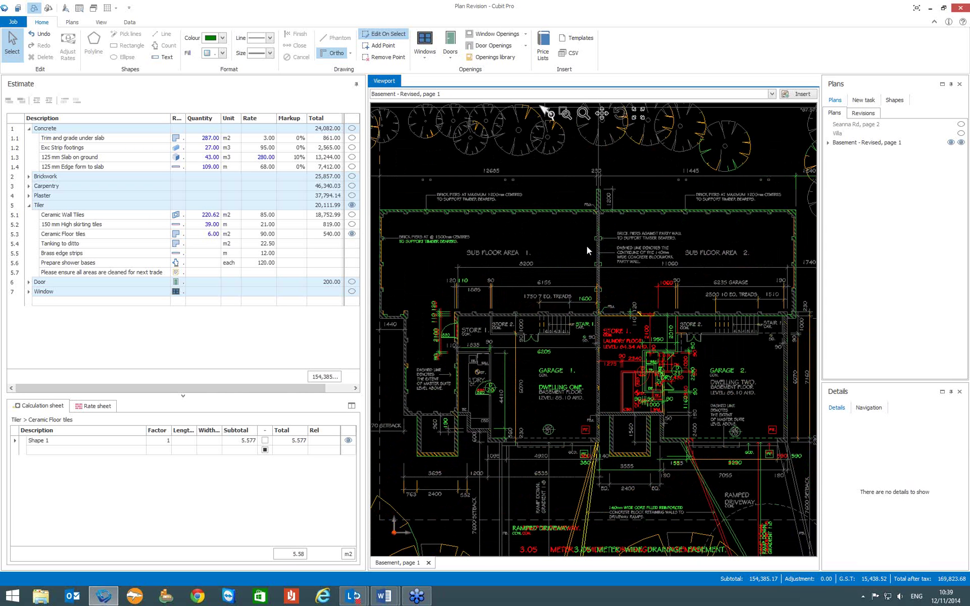
{"action": "left_click_drag", "start_coordinate": [631, 286], "coordinate": [604, 237]}
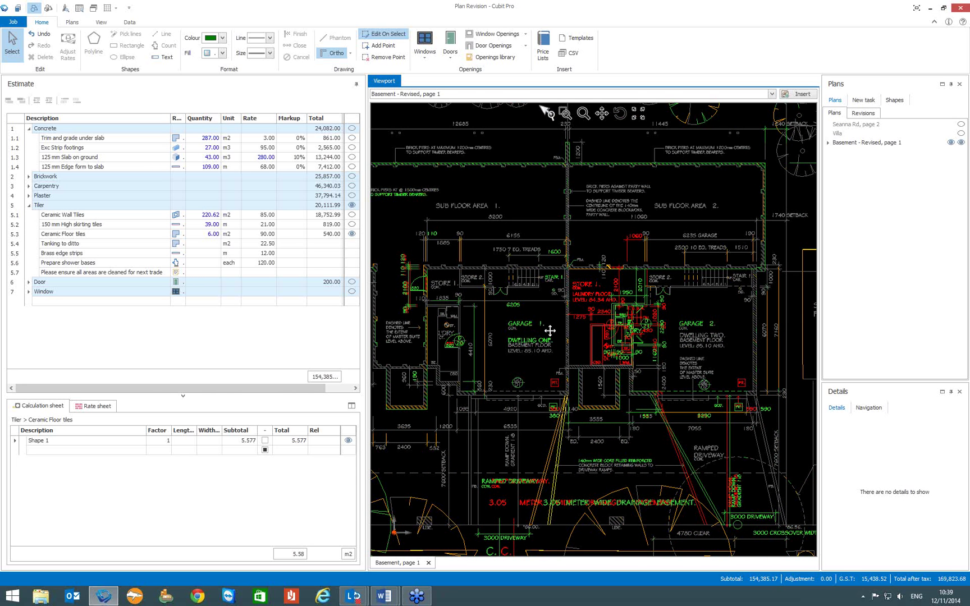
{"action": "left_click_drag", "start_coordinate": [554, 349], "coordinate": [538, 342]}
{"action": "scroll", "coordinate": [538, 342], "scroll_direction": "up", "scroll_amount": 1}
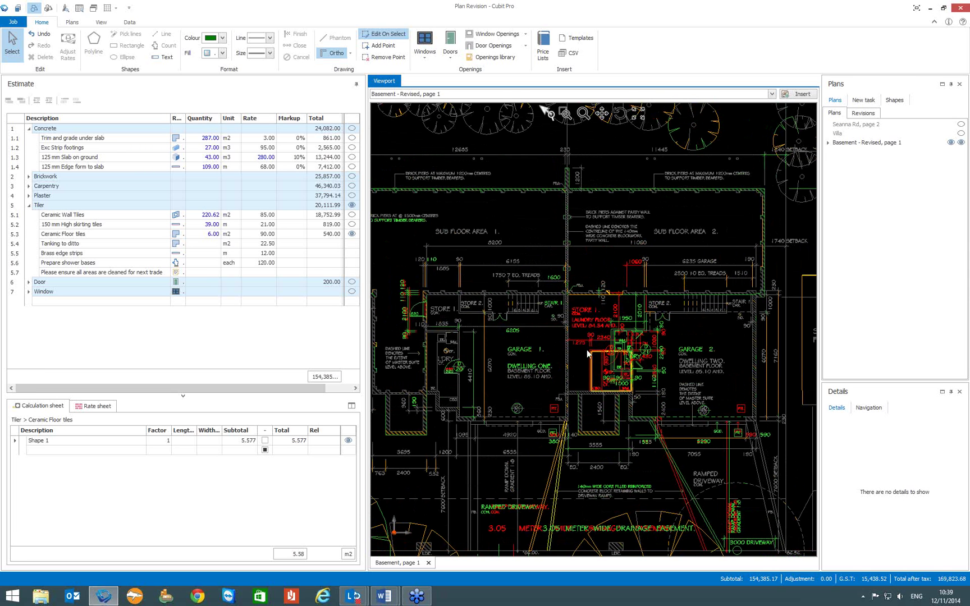
{"action": "left_click_drag", "start_coordinate": [594, 340], "coordinate": [575, 287]}
{"action": "scroll", "coordinate": [575, 287], "scroll_direction": "up", "scroll_amount": 2}
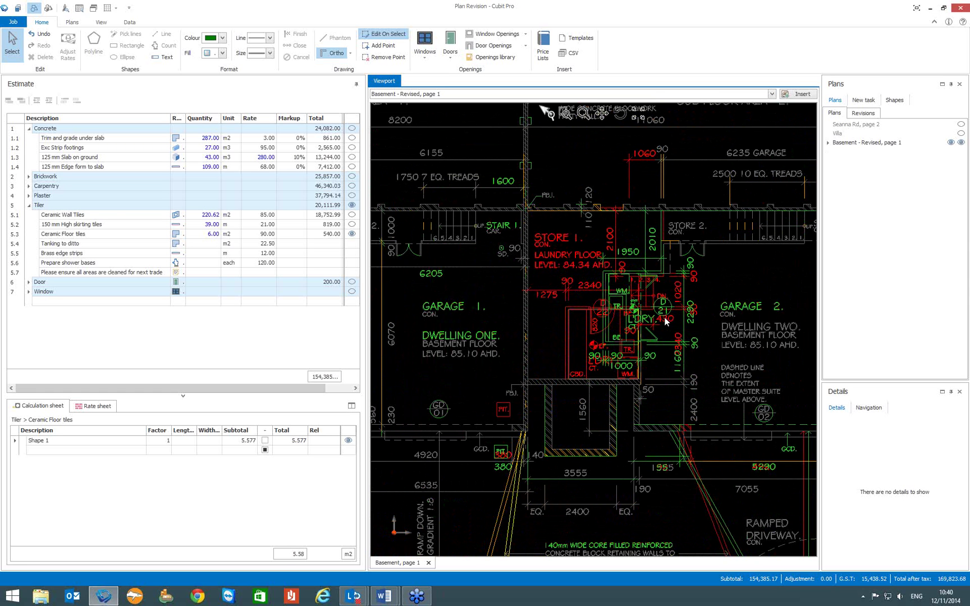
{"action": "scroll", "coordinate": [726, 326], "scroll_direction": "up", "scroll_amount": 2}
{"action": "scroll", "coordinate": [523, 305], "scroll_direction": "down", "scroll_amount": 2}
{"action": "scroll", "coordinate": [524, 305], "scroll_direction": "down", "scroll_amount": 3}
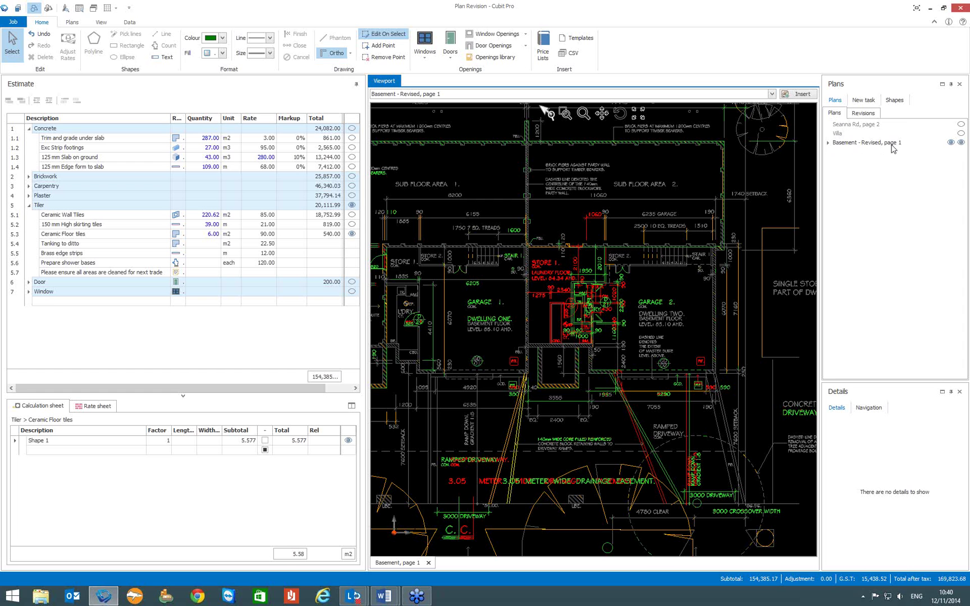
Step: Compare the basement plan versions by toggling the visibility of their overlays and individual layers, leaving all layers shown
{"action": "left_click", "coordinate": [830, 144]}
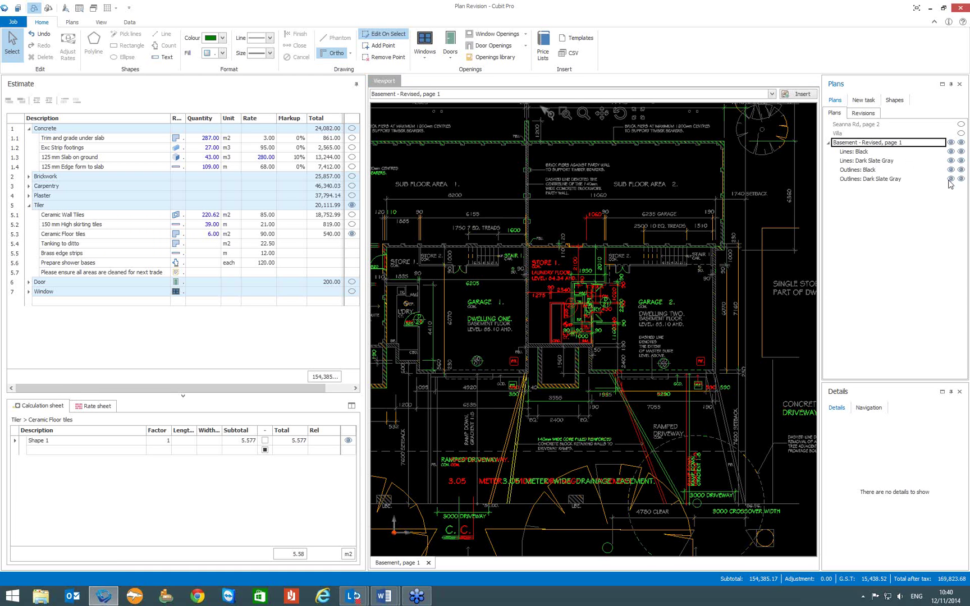
{"action": "left_click", "coordinate": [952, 144]}
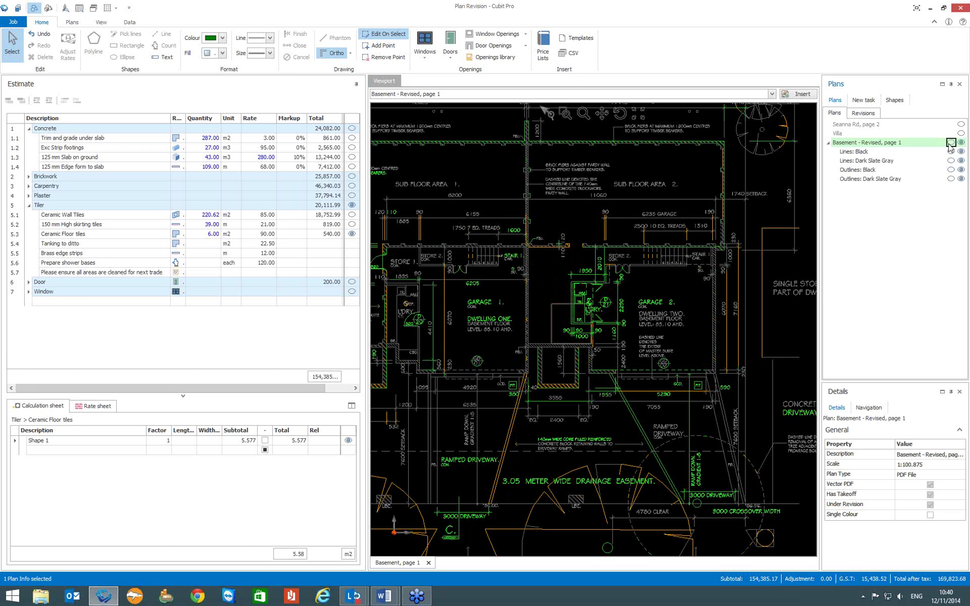
{"action": "left_click", "coordinate": [951, 143]}
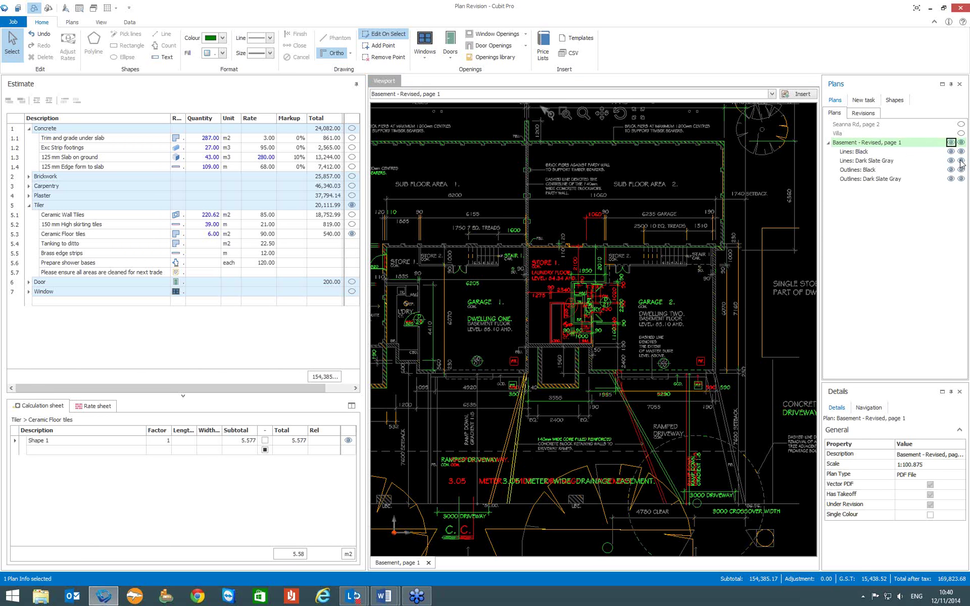
{"action": "left_click", "coordinate": [962, 161]}
{"action": "left_click", "coordinate": [961, 170]}
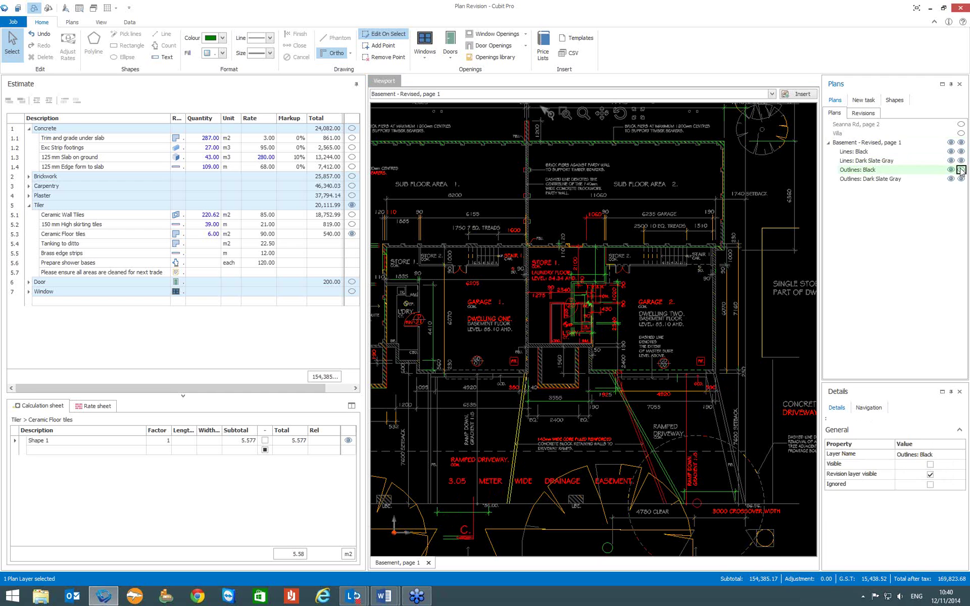
{"action": "left_click", "coordinate": [961, 178]}
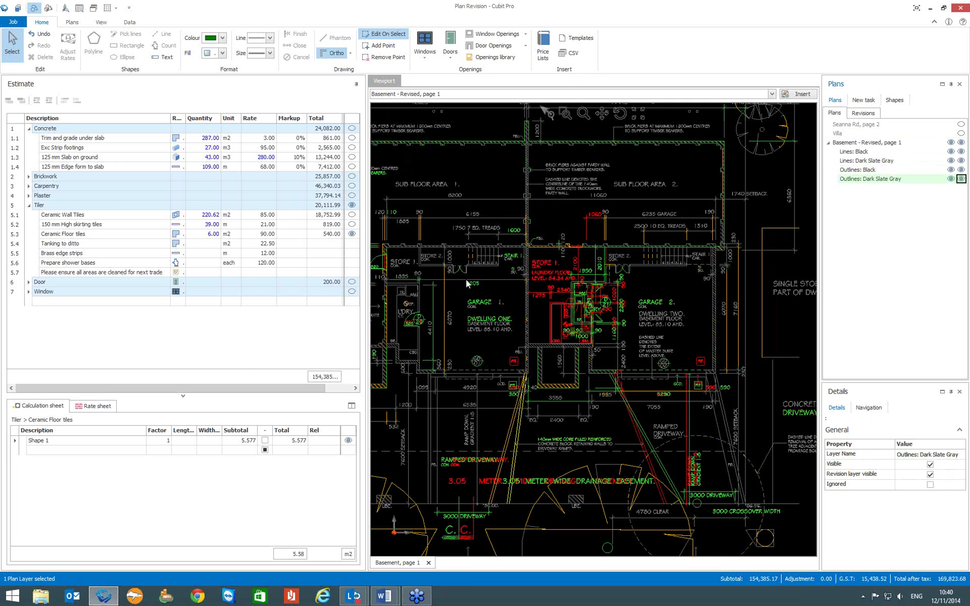
Step: Select the Ceramic Floor tiles shape over the deleted laundry in Dwelling Two
{"action": "left_click", "coordinate": [564, 329]}
{"action": "left_click", "coordinate": [563, 328]}
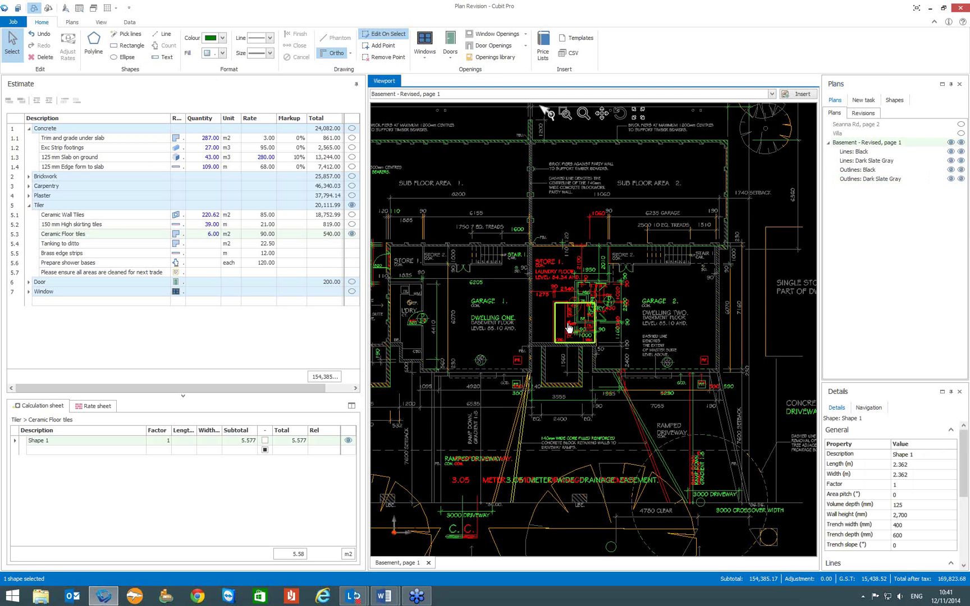
{"action": "scroll", "coordinate": [566, 327], "scroll_direction": "up", "scroll_amount": 4}
{"action": "left_click_drag", "start_coordinate": [570, 324], "coordinate": [537, 316]}
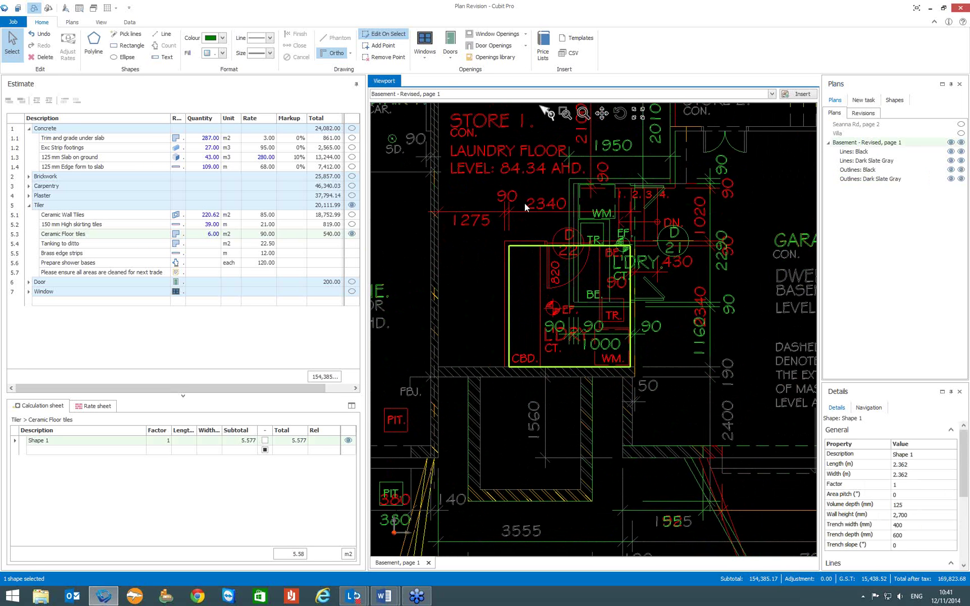
{"action": "left_click", "coordinate": [396, 35]}
{"action": "left_click", "coordinate": [559, 285]}
{"action": "left_click_drag", "start_coordinate": [569, 308], "coordinate": [632, 249]}
{"action": "right_click", "coordinate": [633, 249]}
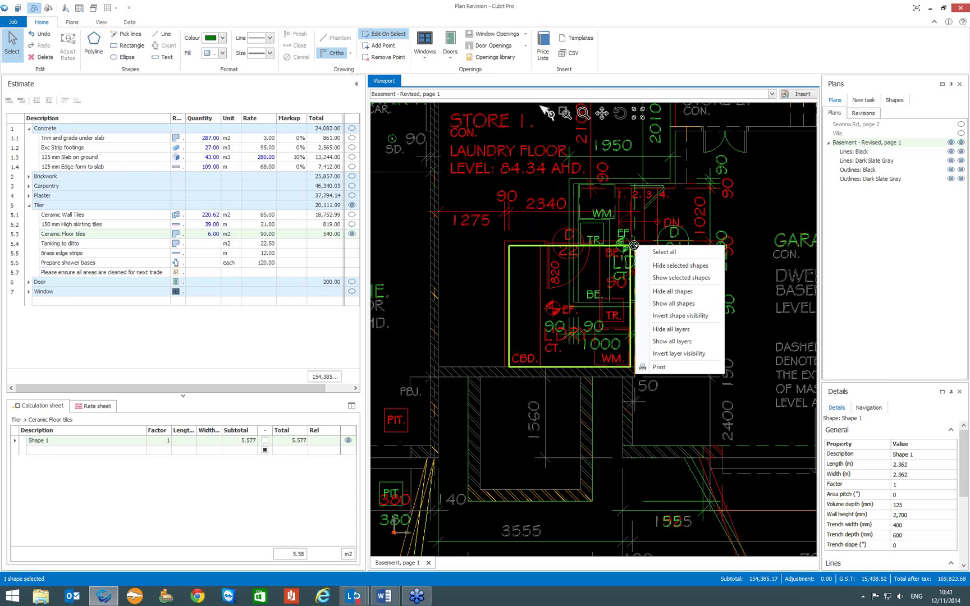
Step: Move the Ceramic Floor tiles shape onto the revised laundry and stretch its garage-side edge to a width of about 2.66 m
{"action": "left_click", "coordinate": [575, 288]}
{"action": "left_click_drag", "start_coordinate": [569, 307], "coordinate": [633, 246]}
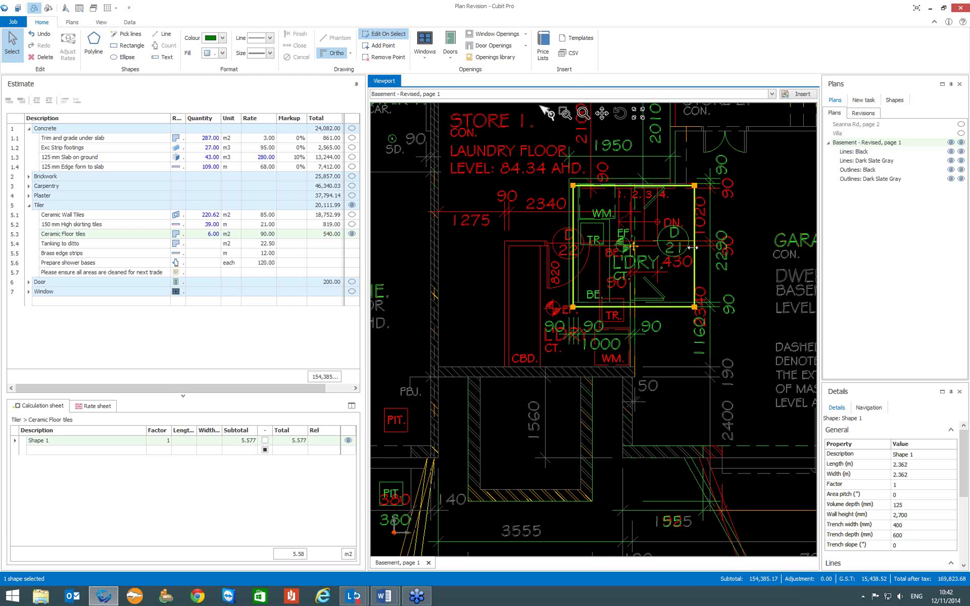
{"action": "left_click_drag", "start_coordinate": [695, 247], "coordinate": [709, 247]}
{"action": "left_click_drag", "start_coordinate": [708, 247], "coordinate": [708, 247]}
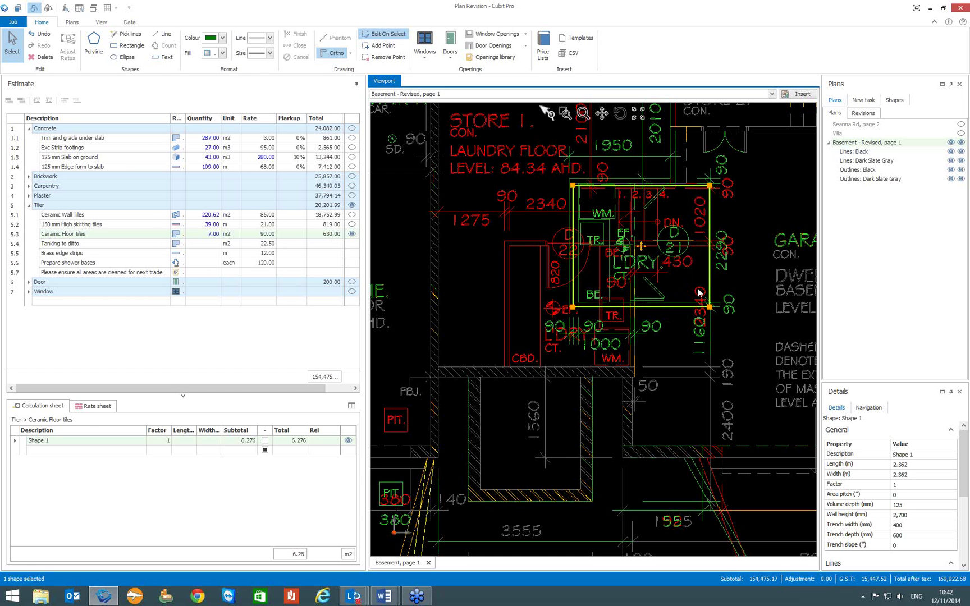
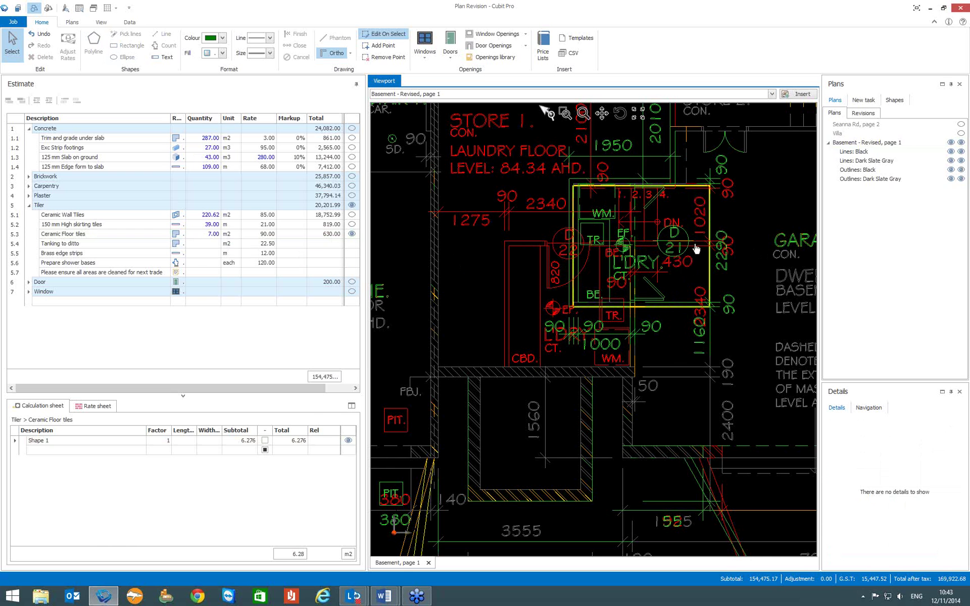
Step: Select the repositioned laundry tile shape to check it in the wider plan, and finish the basement plan revision
{"action": "scroll", "coordinate": [735, 296], "scroll_direction": "down", "scroll_amount": 5}
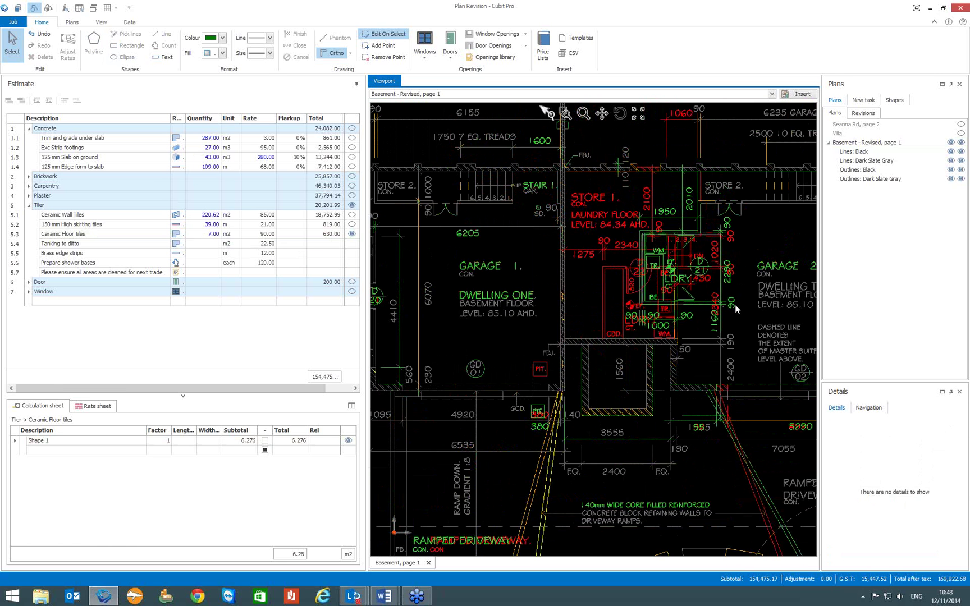
{"action": "left_click_drag", "start_coordinate": [741, 310], "coordinate": [652, 313]}
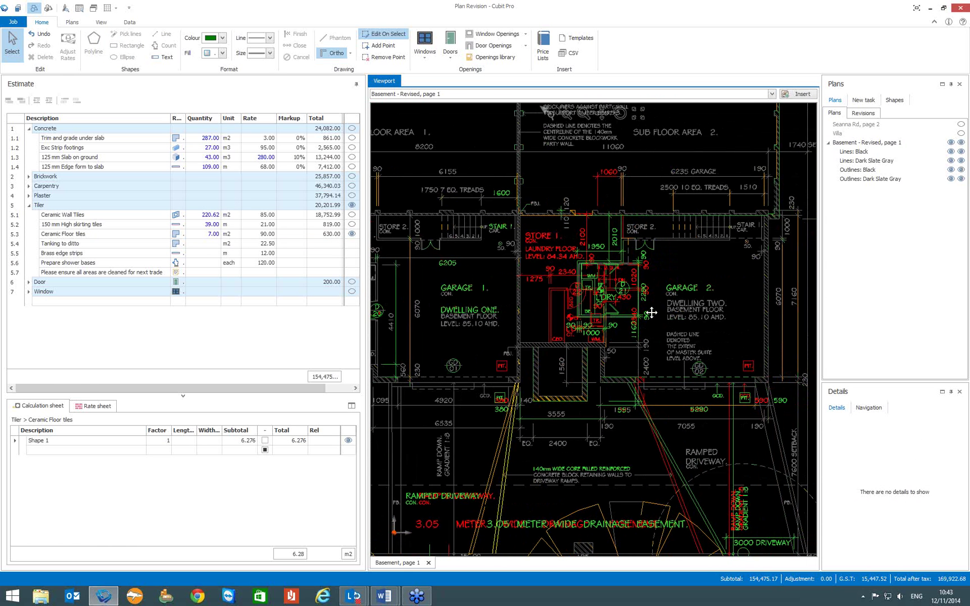
{"action": "left_click", "coordinate": [595, 284]}
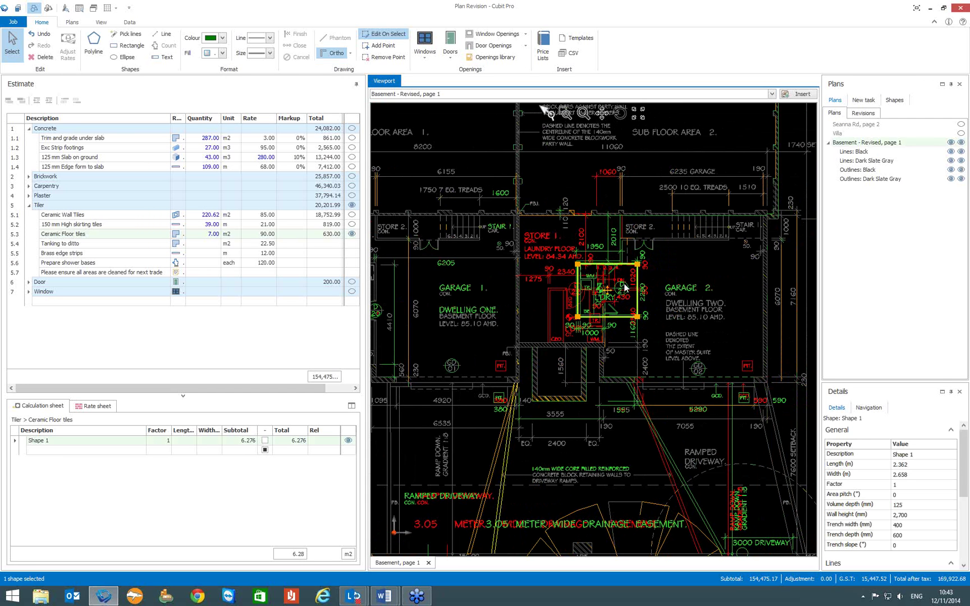
{"action": "left_click", "coordinate": [68, 24]}
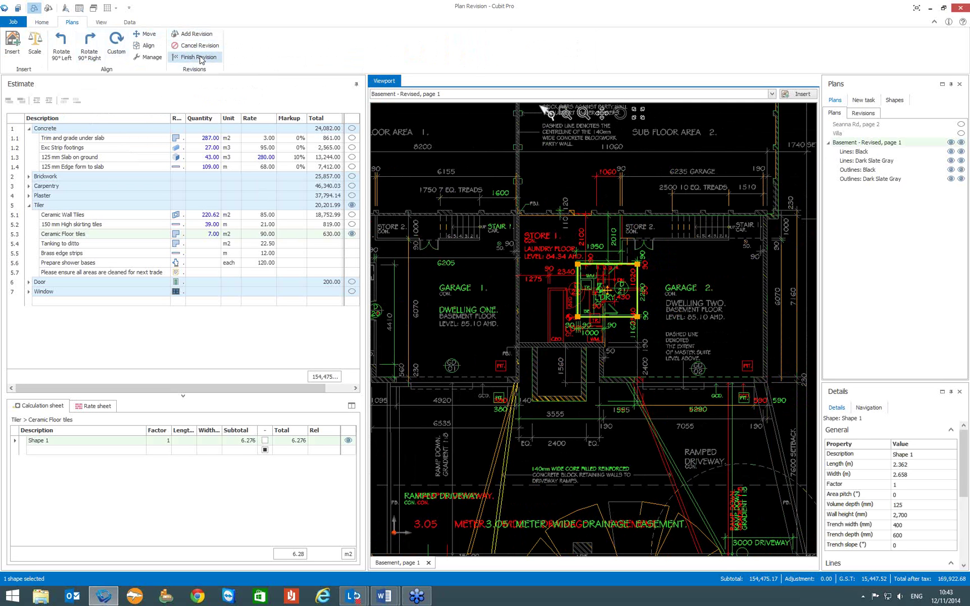
{"action": "left_click", "coordinate": [200, 58]}
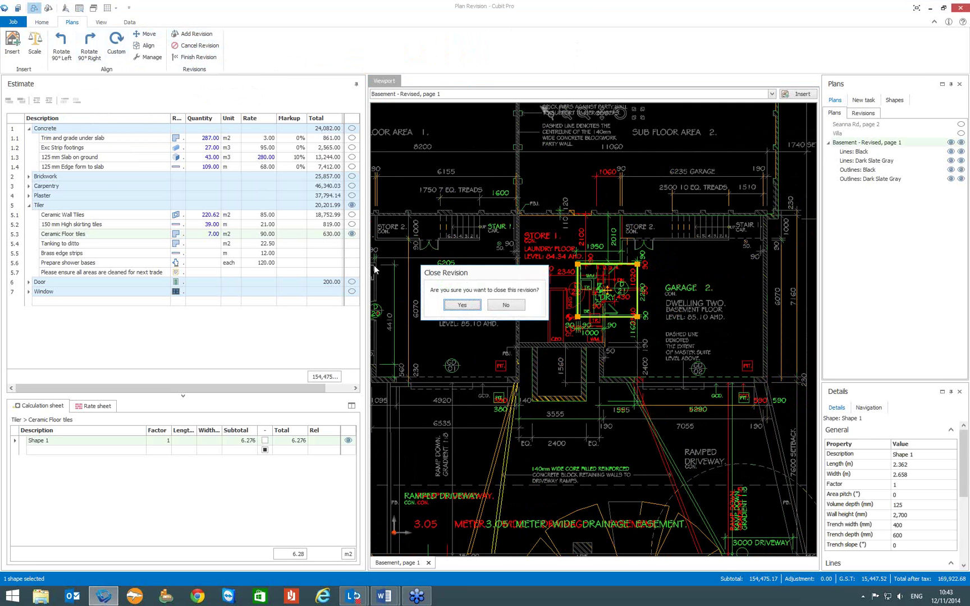
{"action": "left_click", "coordinate": [461, 305]}
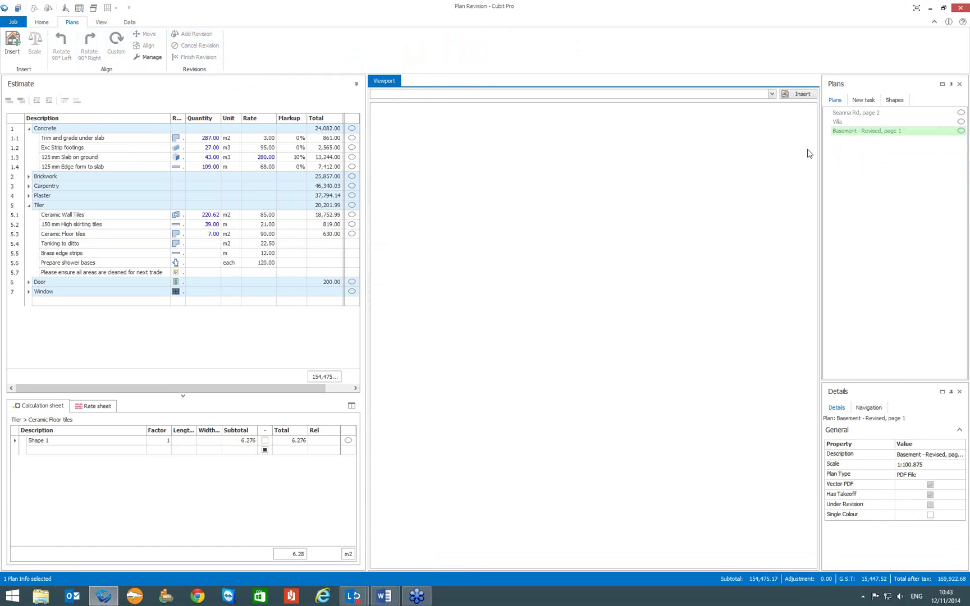
Step: Open the Basement - Revised, page 1 plan and select the floor tile shape in the Dwelling Two laundry
{"action": "right_click", "coordinate": [858, 134]}
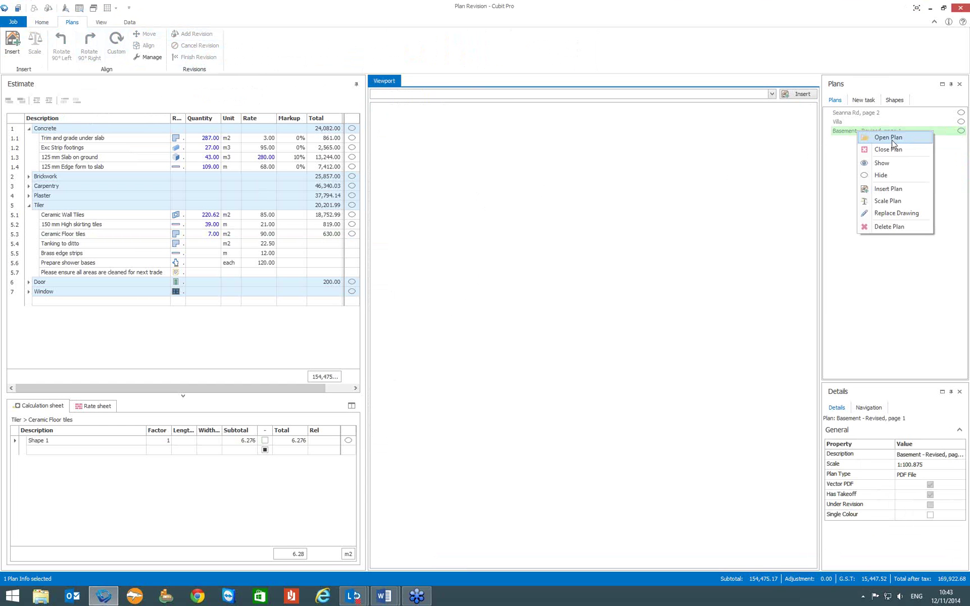
{"action": "left_click", "coordinate": [892, 138]}
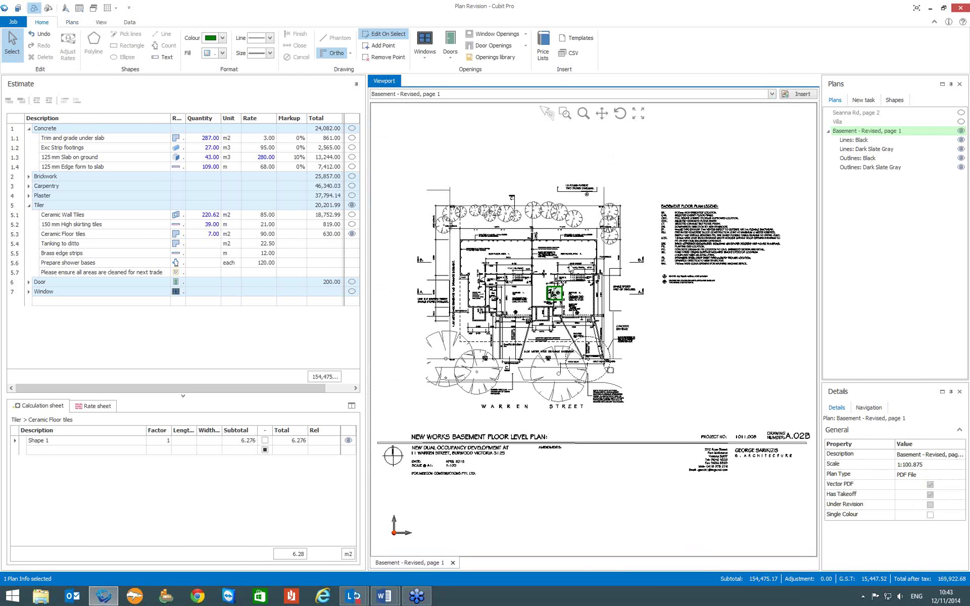
{"action": "left_click", "coordinate": [572, 269]}
{"action": "scroll", "coordinate": [563, 269], "scroll_direction": "up", "scroll_amount": 2}
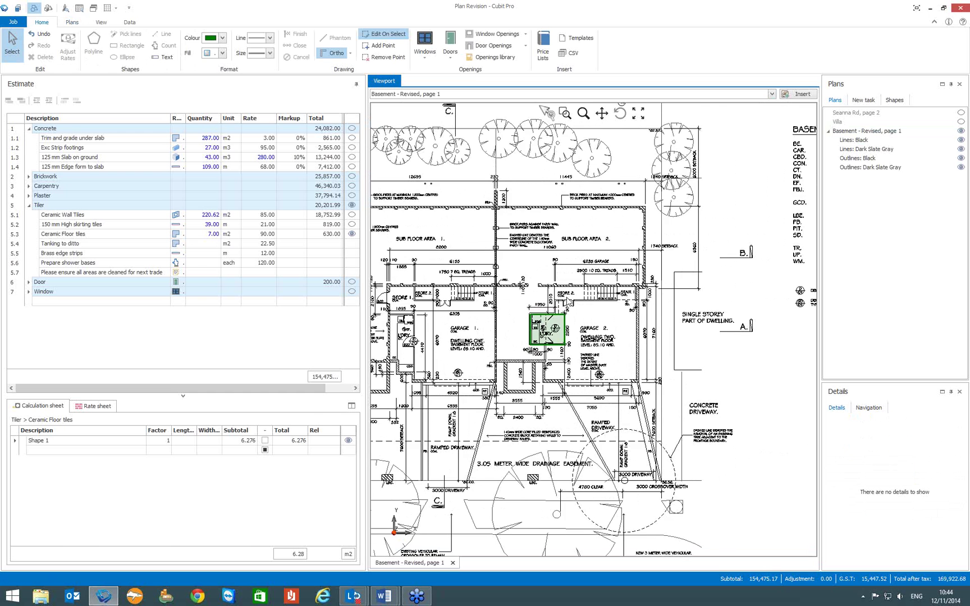
{"action": "scroll", "coordinate": [574, 317], "scroll_direction": "up", "scroll_amount": 3}
{"action": "mouse_move", "coordinate": [573, 318]}
{"action": "left_mouse_down"}
{"action": "mouse_move", "coordinate": [622, 269]}
{"action": "mouse_move", "coordinate": [647, 276]}
{"action": "left_mouse_up"}
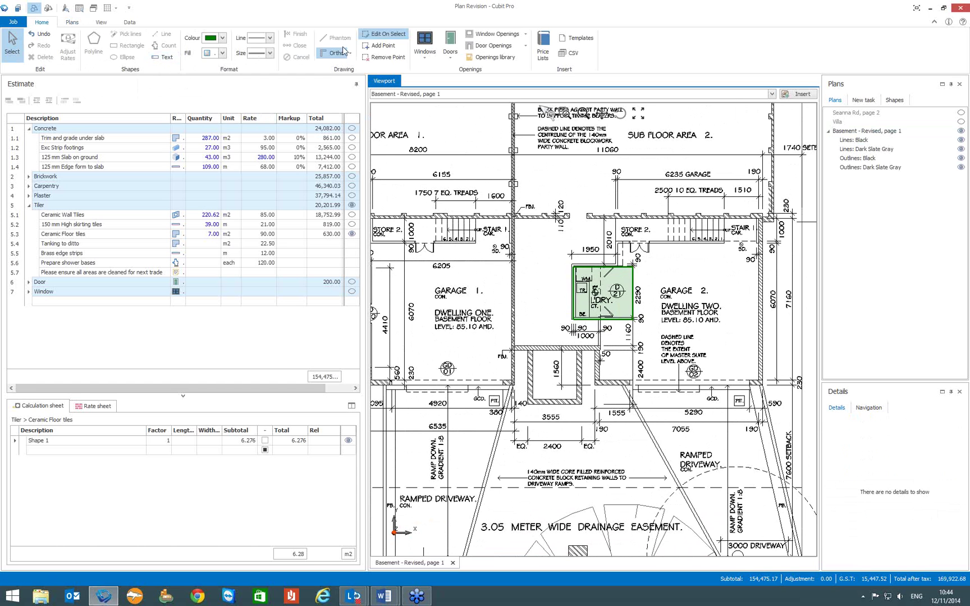
{"action": "left_click", "coordinate": [614, 299]}
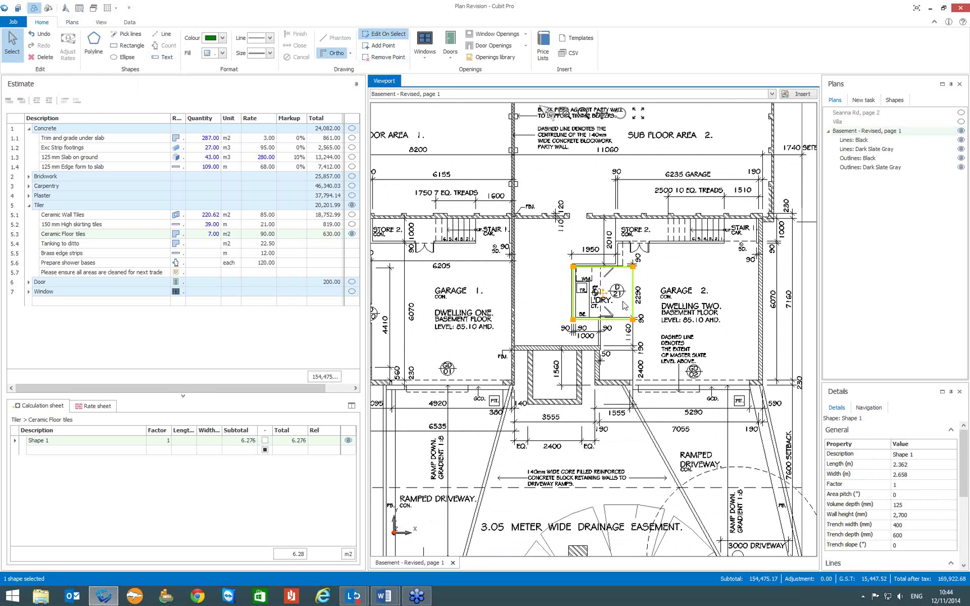
Step: Open the Seanna Rd, page 2 plan and compare its takeoff with the Basement - Revised, page 1 plan
{"action": "left_click", "coordinate": [709, 290]}
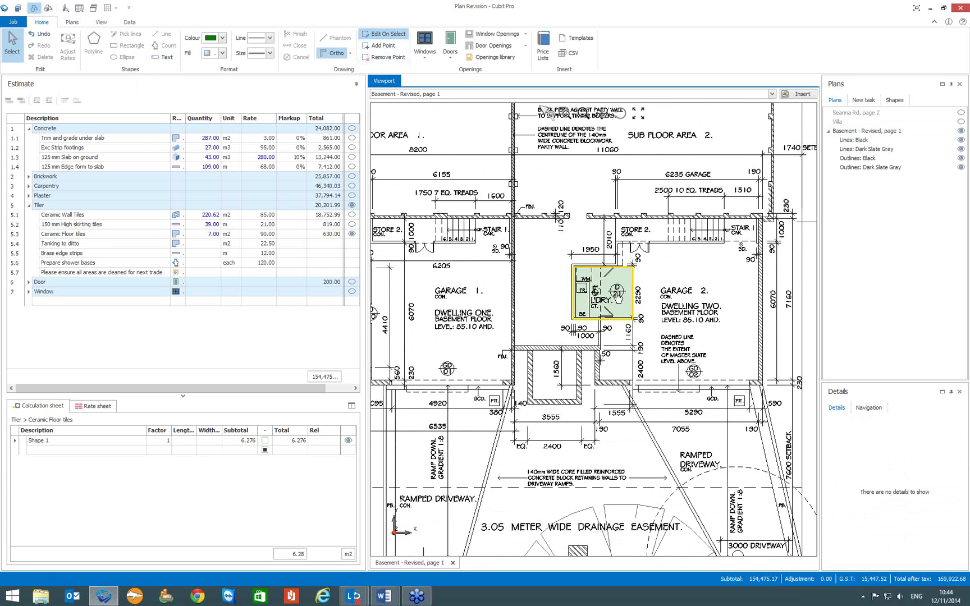
{"action": "scroll", "coordinate": [656, 321], "scroll_direction": "down", "scroll_amount": 5}
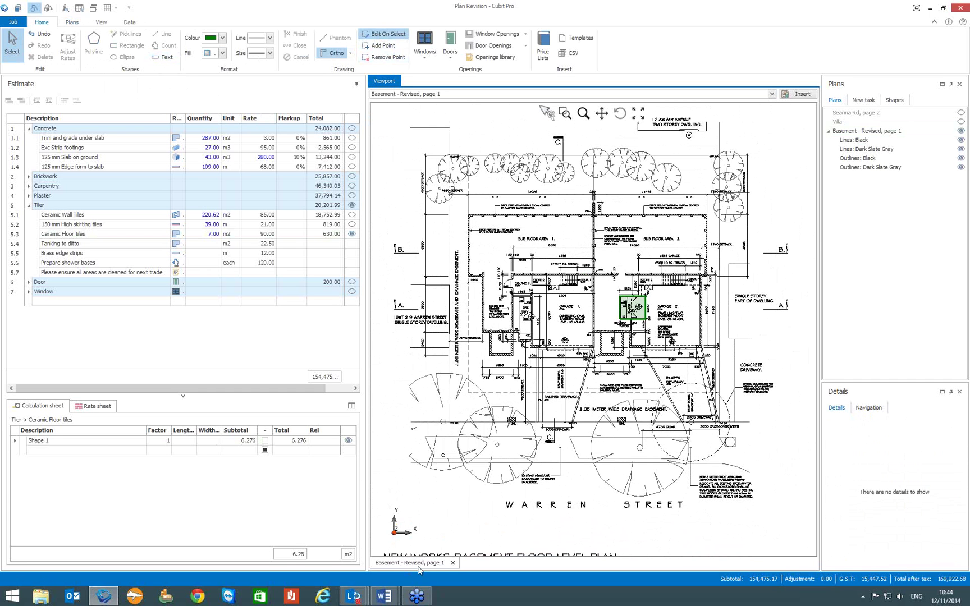
{"action": "left_click", "coordinate": [71, 22]}
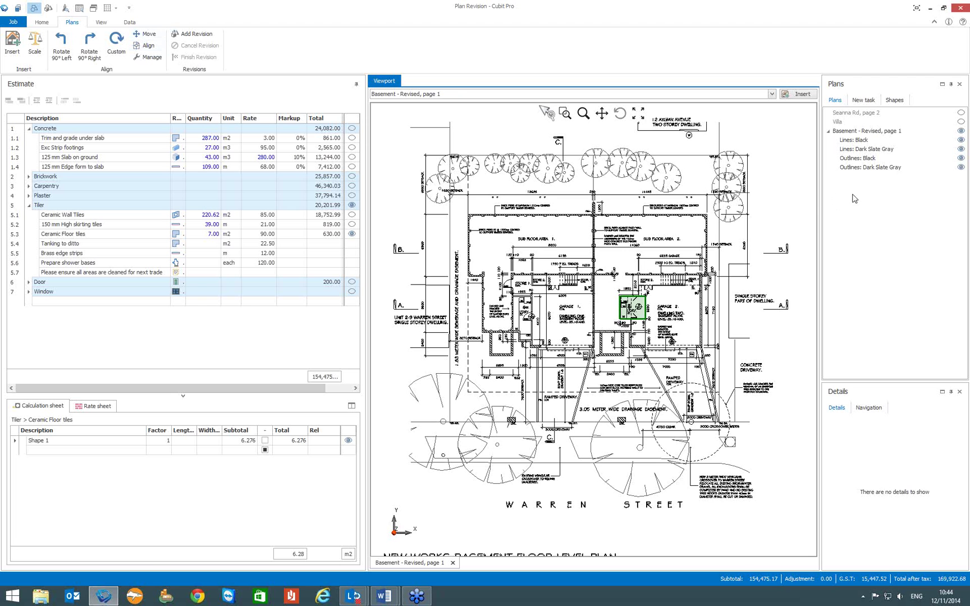
{"action": "right_click", "coordinate": [852, 115]}
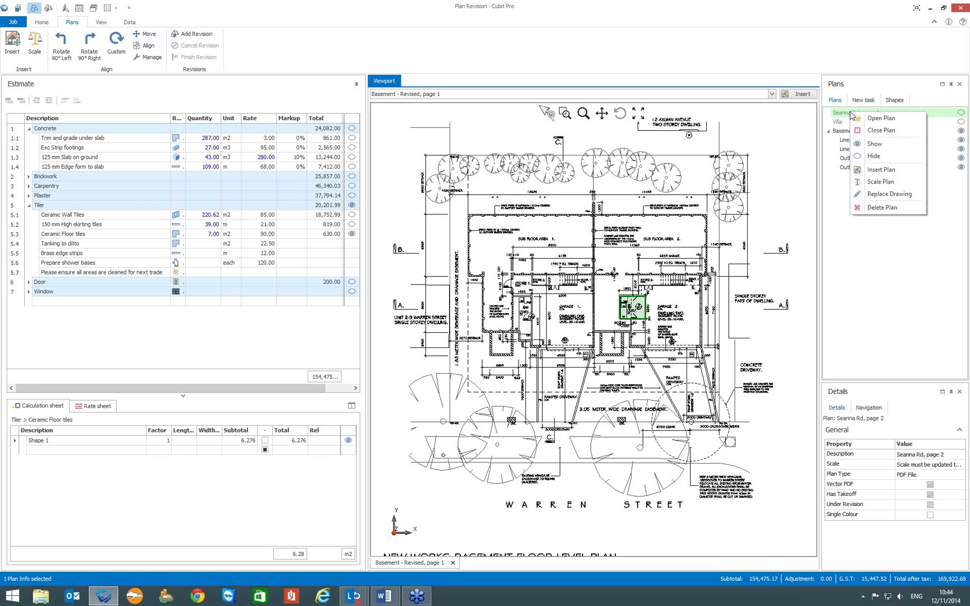
{"action": "left_click", "coordinate": [872, 120]}
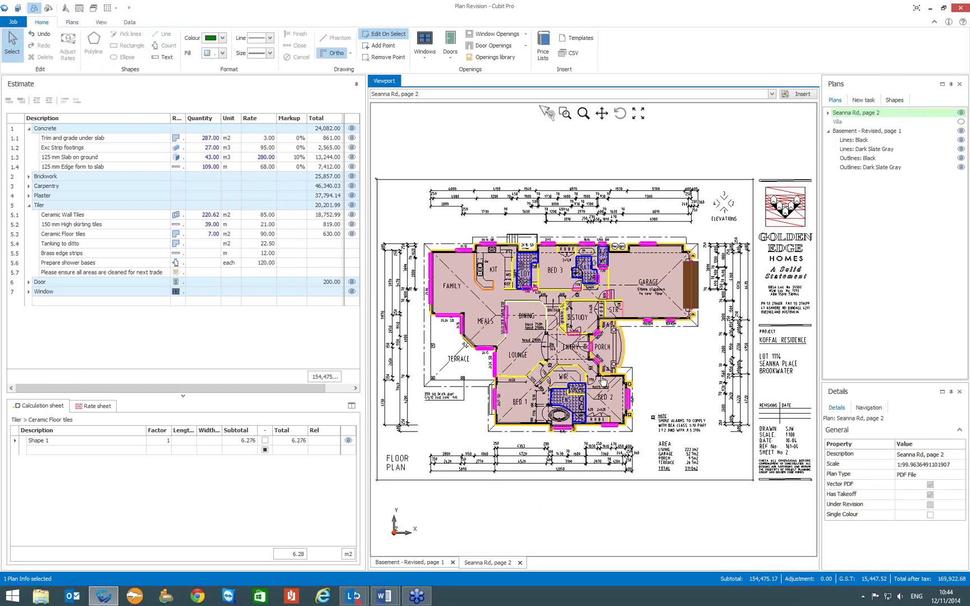
{"action": "left_click", "coordinate": [410, 563]}
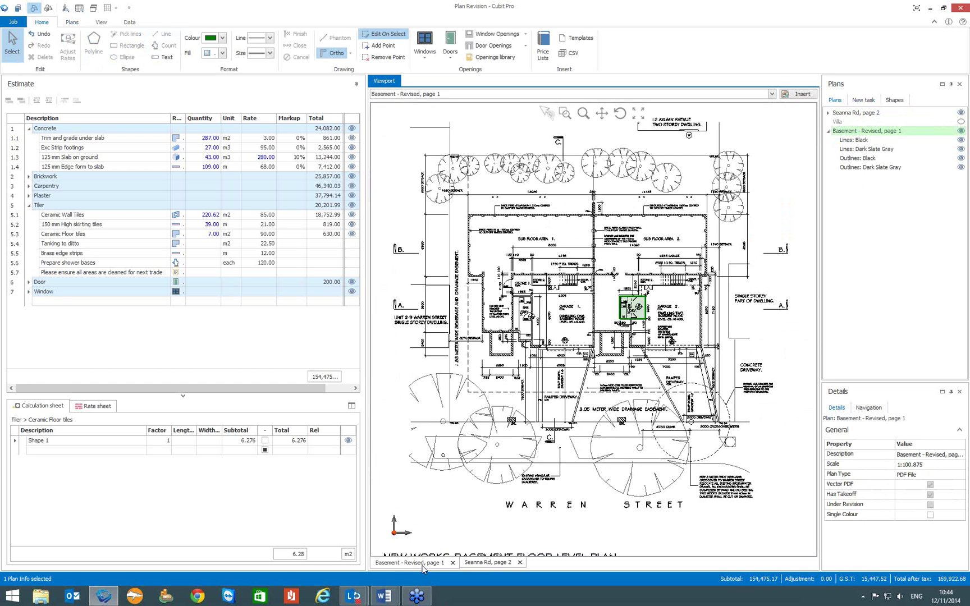
{"action": "left_click", "coordinate": [479, 563]}
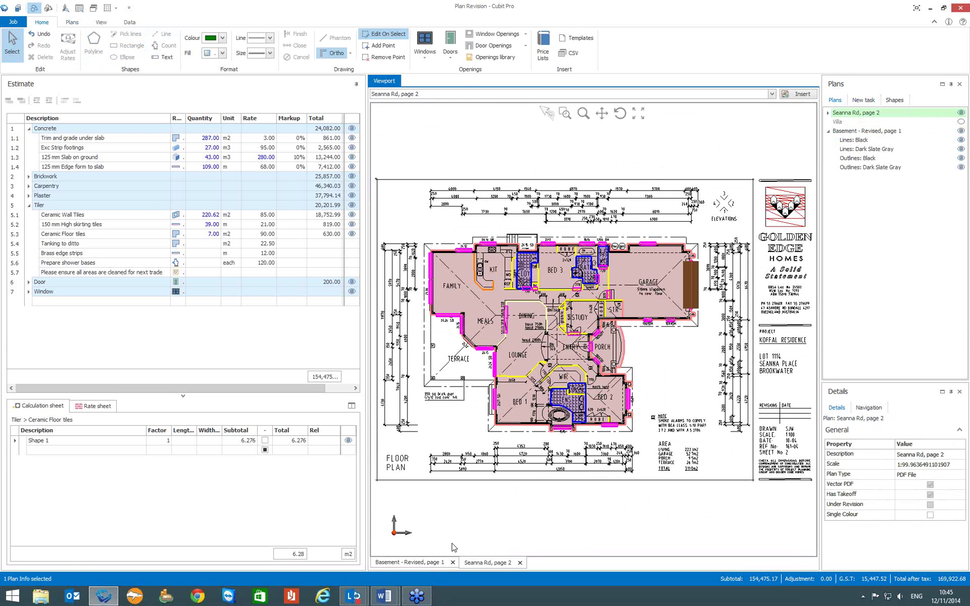
Step: Switch to Word and show the Document2 page announcing the next webinar session
{"action": "left_click", "coordinate": [963, 22]}
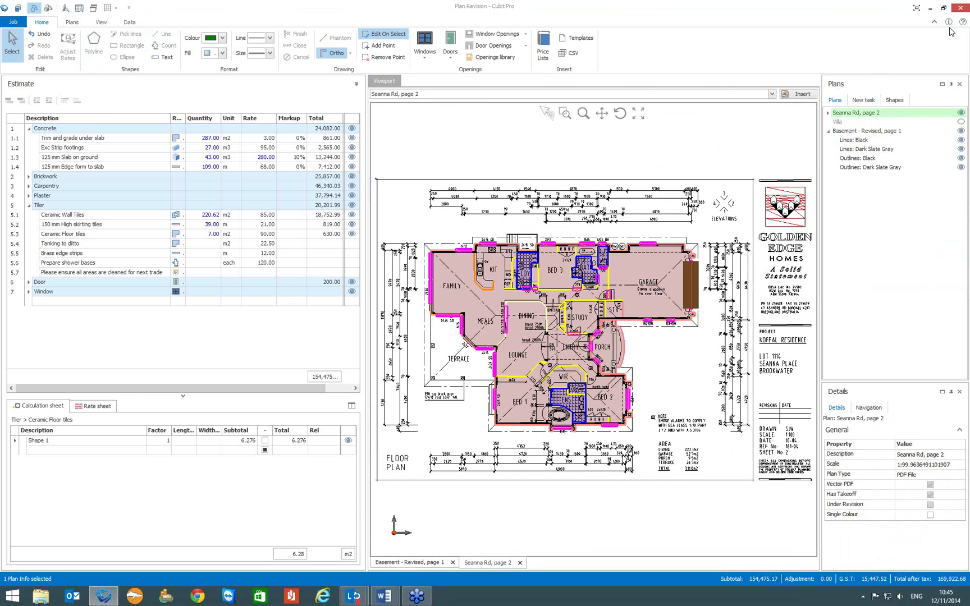
{"action": "mouse_move", "coordinate": [397, 600]}
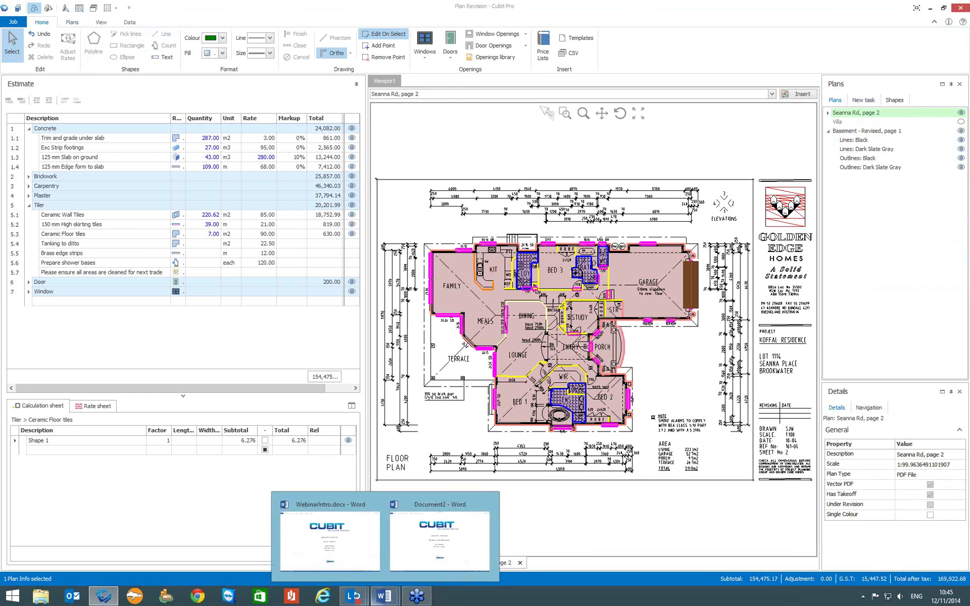
{"action": "left_click", "coordinate": [430, 513]}
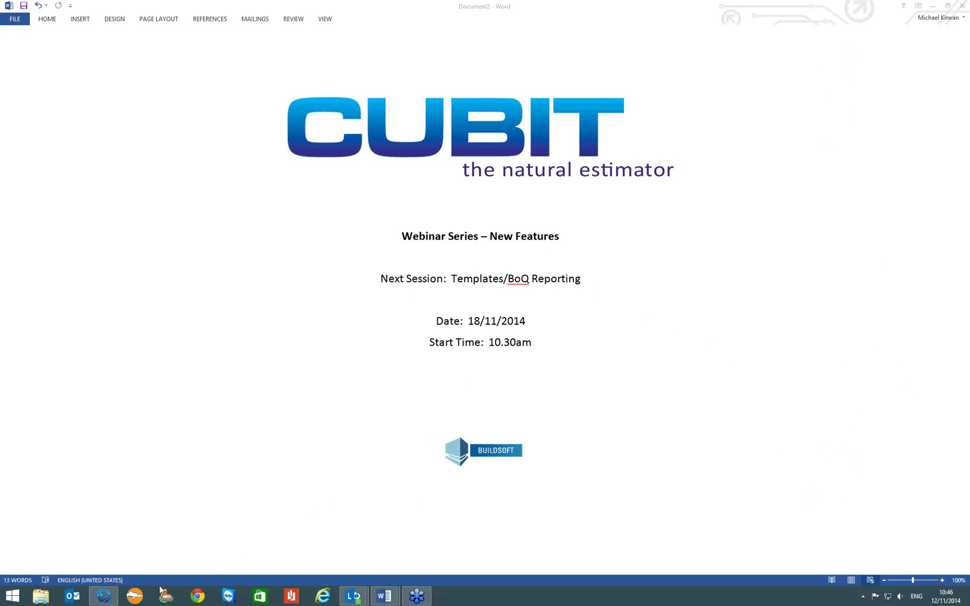
Step: Return to the Basement - Revised, page 1 plan in Cubit Pro and select the Common Bricks to ext walls quantity under Brickwork
{"action": "left_click", "coordinate": [104, 596]}
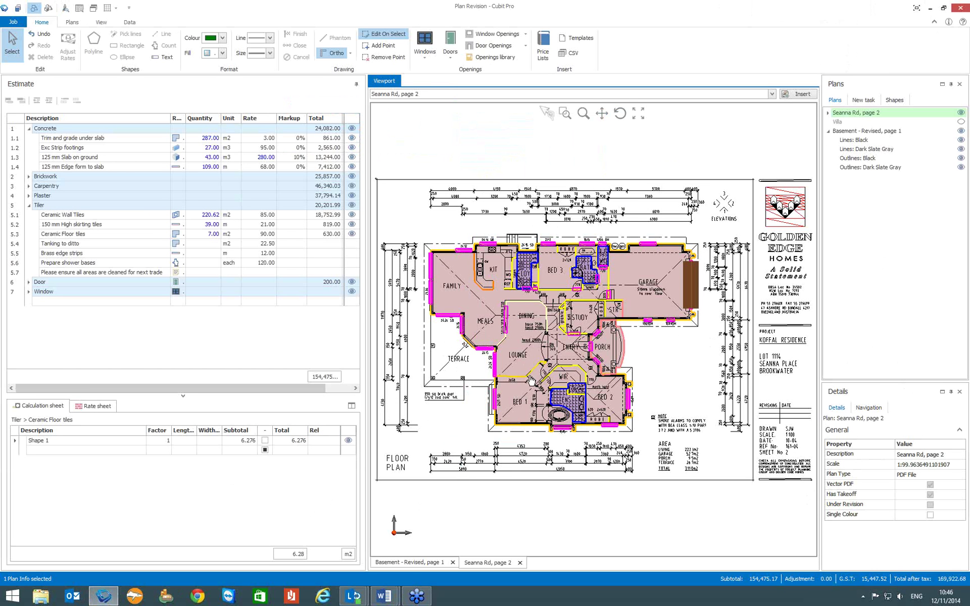
{"action": "left_click", "coordinate": [409, 563]}
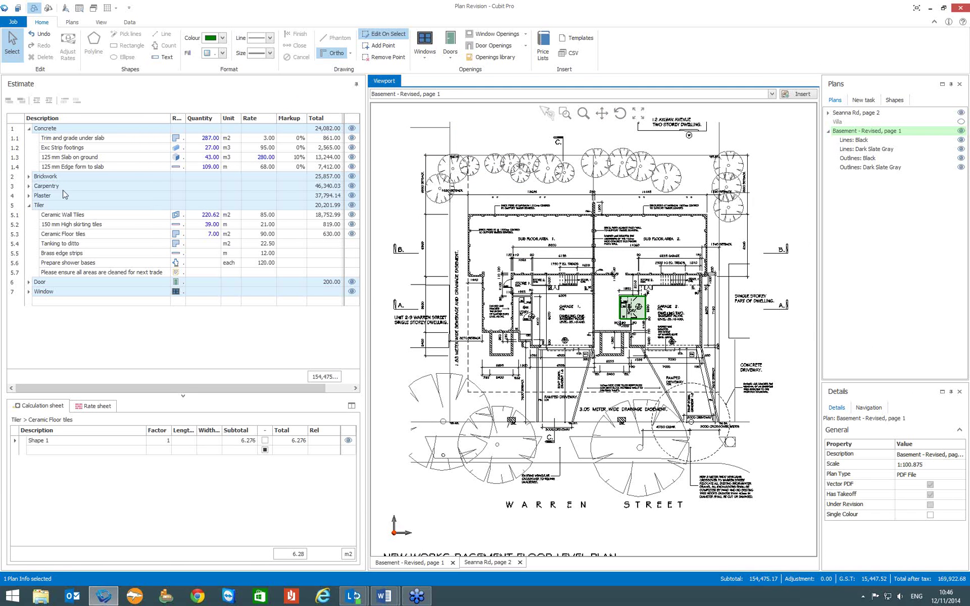
{"action": "left_click", "coordinate": [29, 176]}
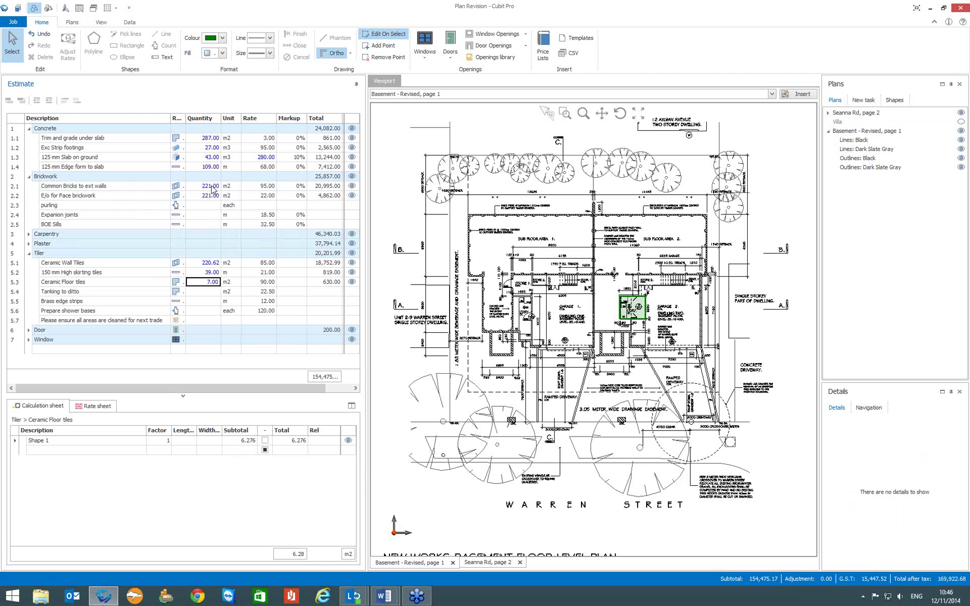
{"action": "left_click", "coordinate": [211, 187]}
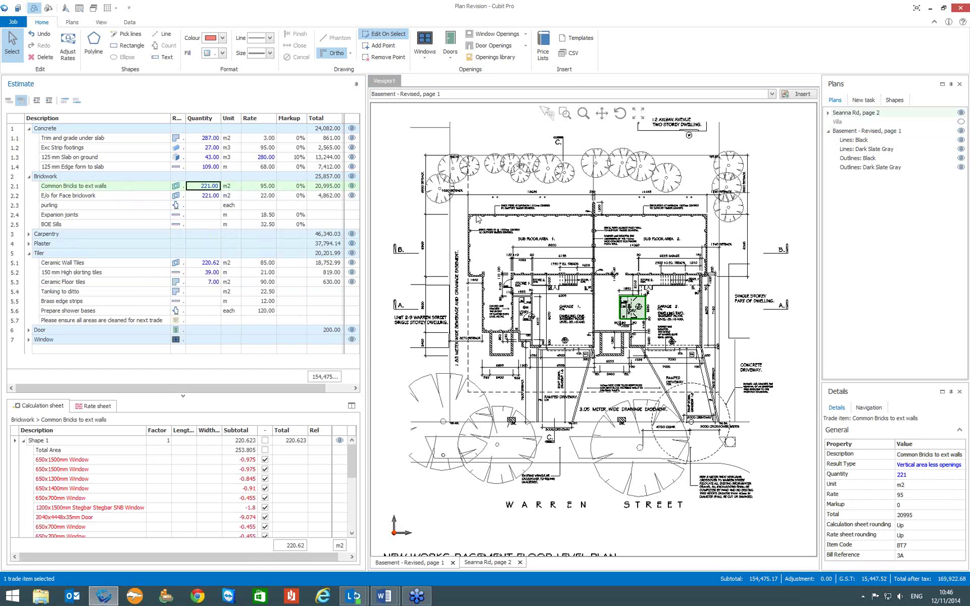
Step: Set up a new polyline shape for Common Bricks to ext walls with a wall height of 3500 mm
{"action": "left_click", "coordinate": [830, 33]}
{"action": "left_click", "coordinate": [863, 100]}
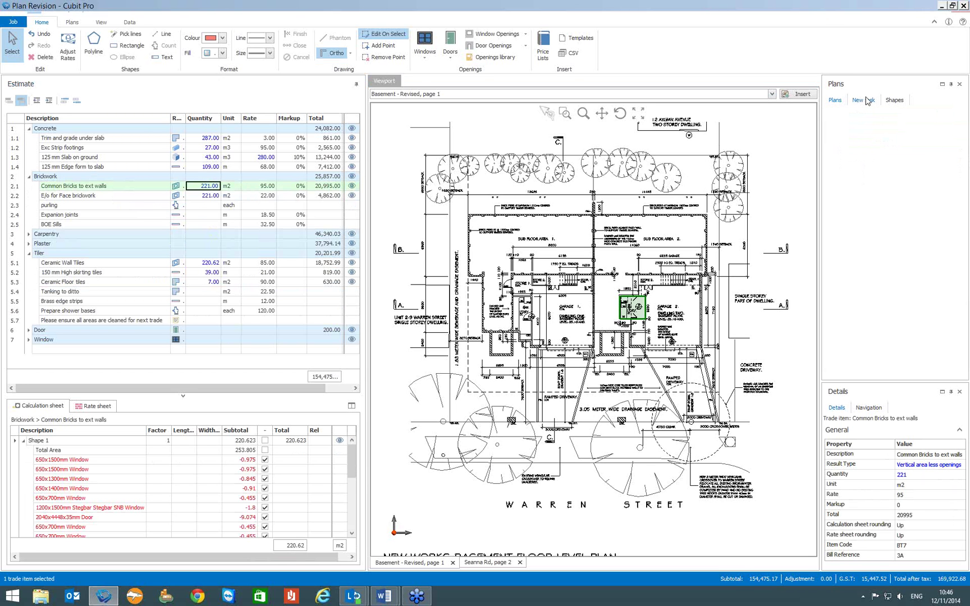
{"action": "left_click", "coordinate": [93, 44]}
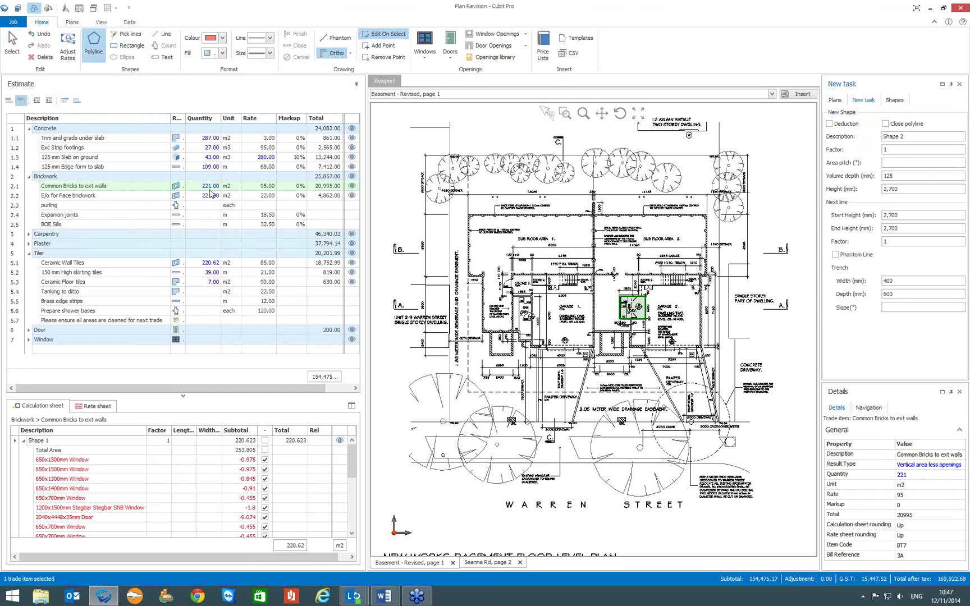
{"action": "left_click", "coordinate": [910, 137]}
{"action": "left_click", "coordinate": [904, 190]}
{"action": "key", "text": "ctrl+a"}
{"action": "type", "text": "3500"}
Step: Draw the brick wall polyline along the full rear wall of both sub floor areas, covering about 86 m2
{"action": "right_click", "coordinate": [176, 189]}
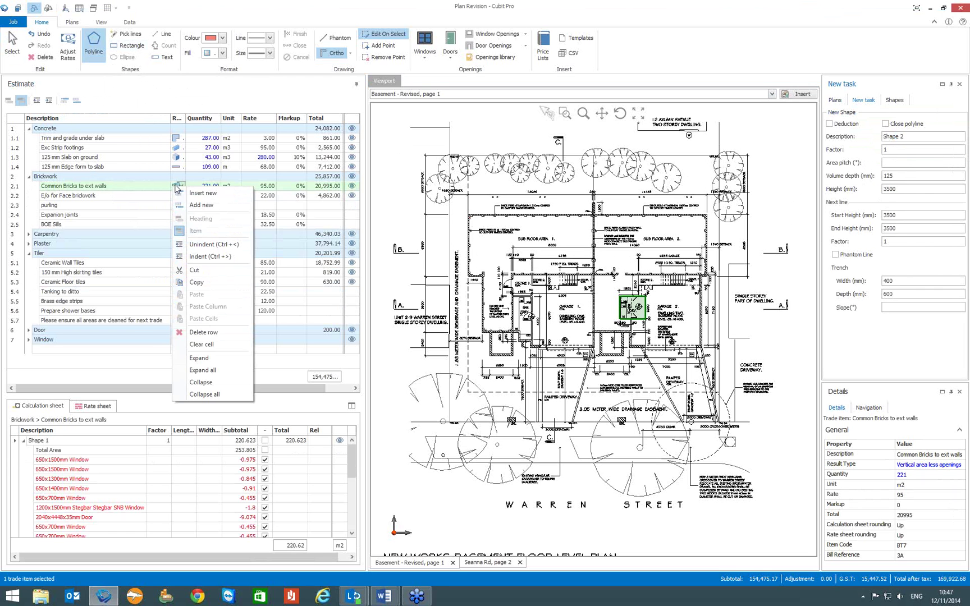
{"action": "left_click", "coordinate": [176, 188]}
{"action": "left_click", "coordinate": [176, 187]}
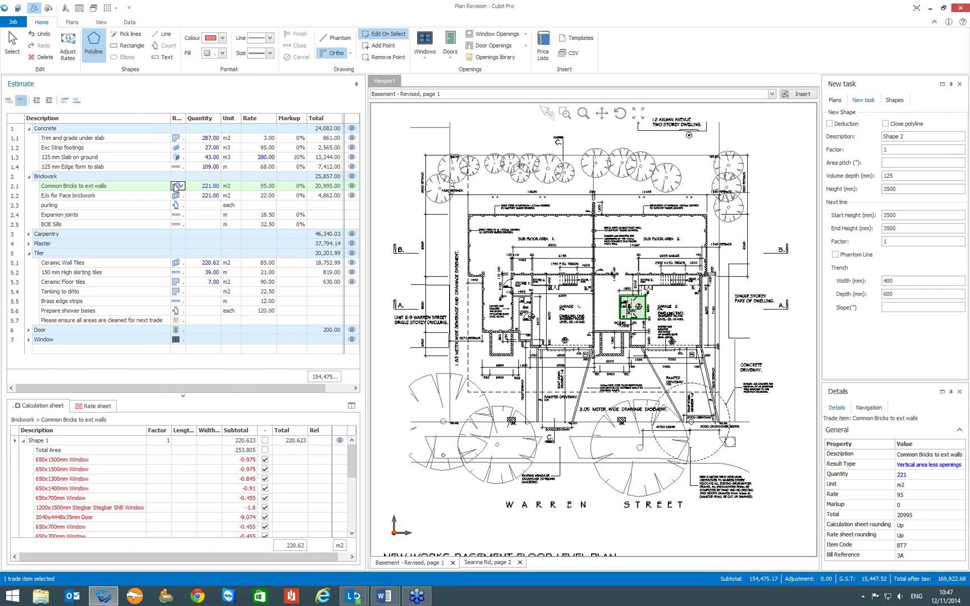
{"action": "left_click", "coordinate": [470, 214]}
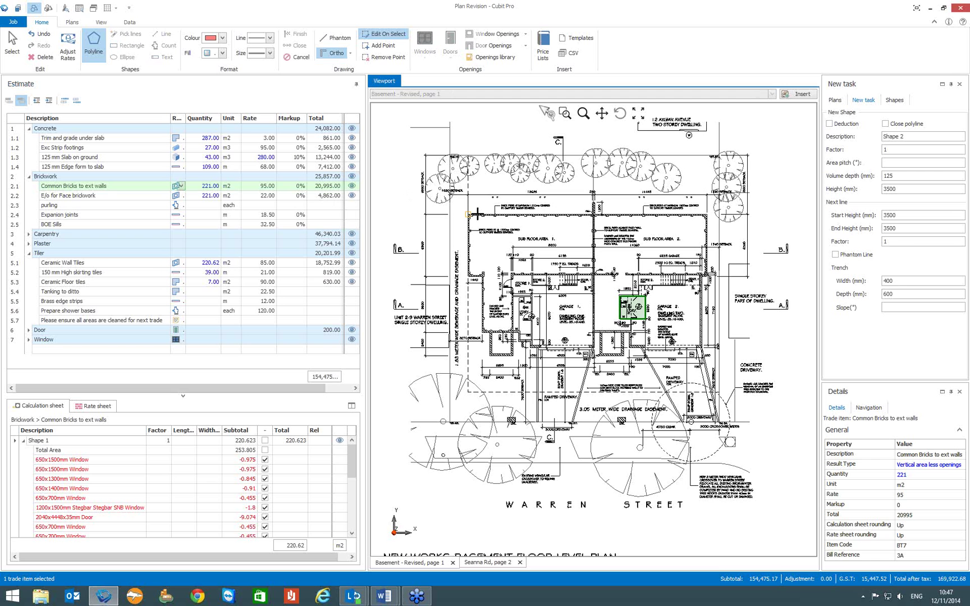
{"action": "left_click", "coordinate": [707, 214]}
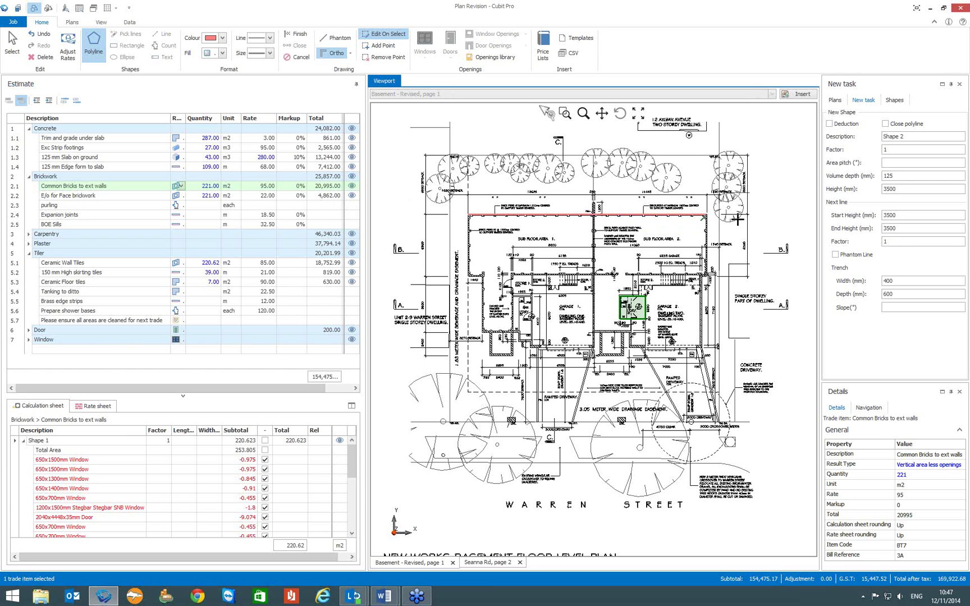
{"action": "right_click", "coordinate": [776, 220]}
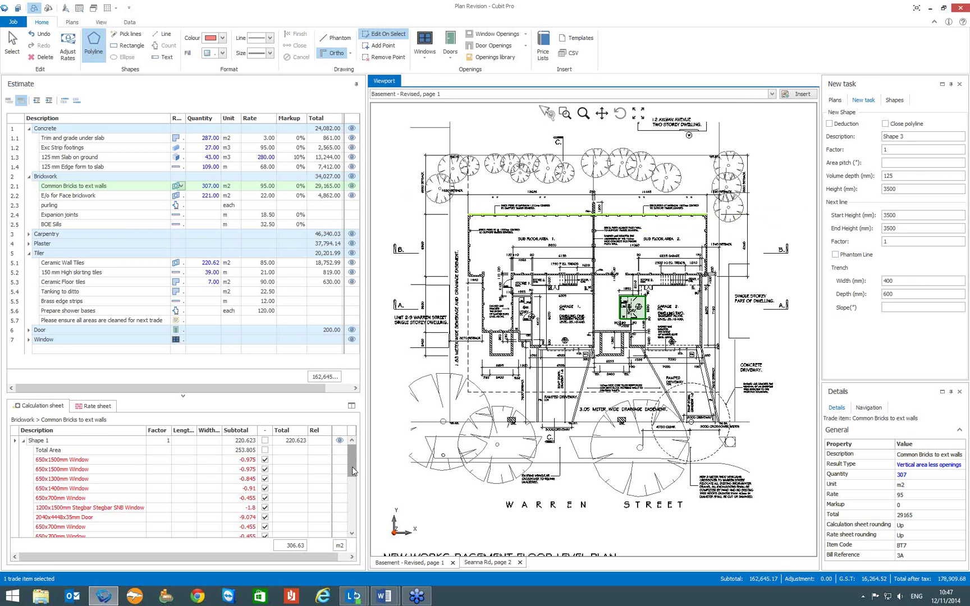
Step: Select the new wall's entry in the calculation sheet and examine the wall on the basement plan in 3D
{"action": "left_click_drag", "start_coordinate": [351, 467], "coordinate": [344, 542]}
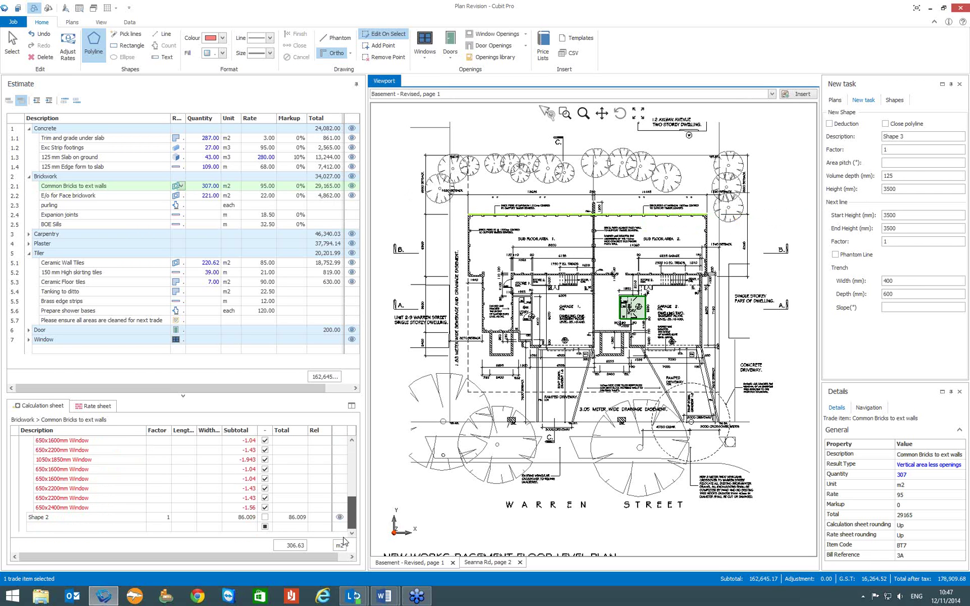
{"action": "left_click", "coordinate": [93, 524]}
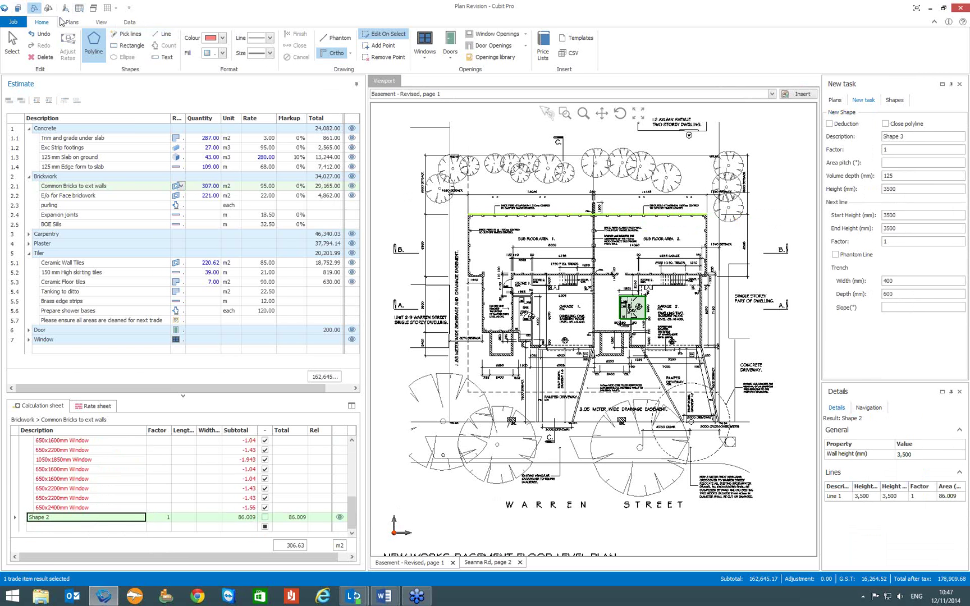
{"action": "left_click", "coordinate": [102, 22]}
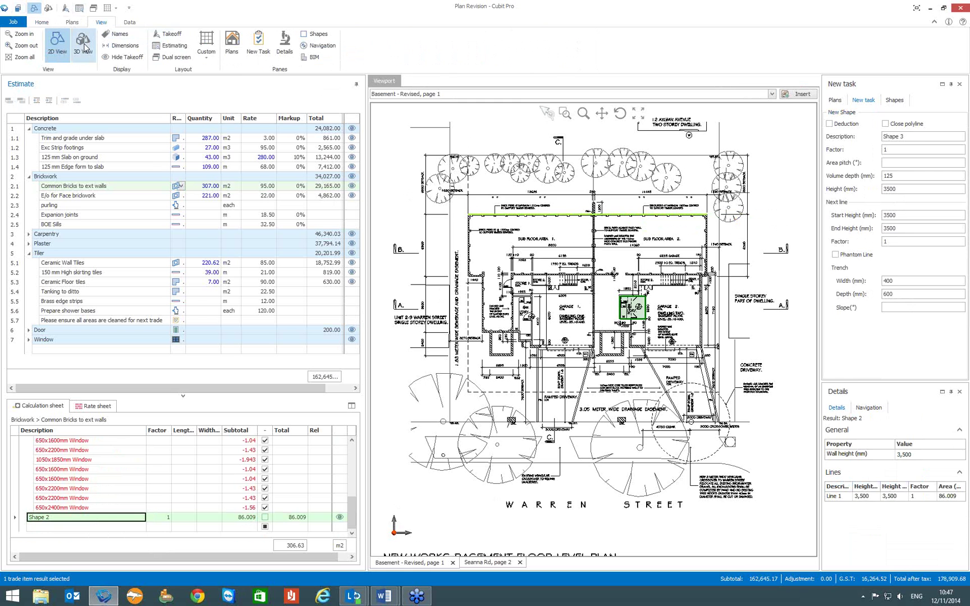
{"action": "right_click", "coordinate": [83, 43]}
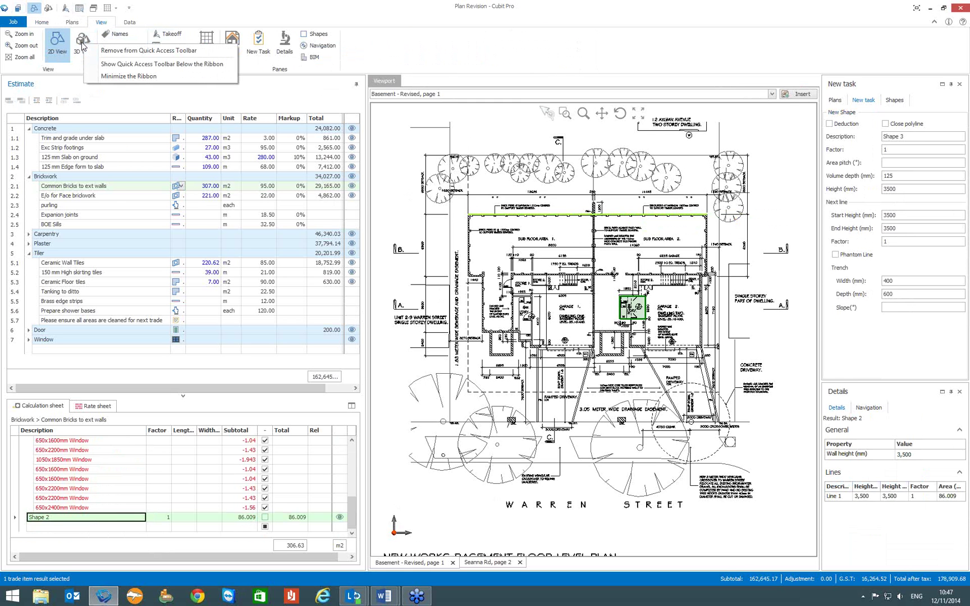
{"action": "left_click", "coordinate": [82, 44]}
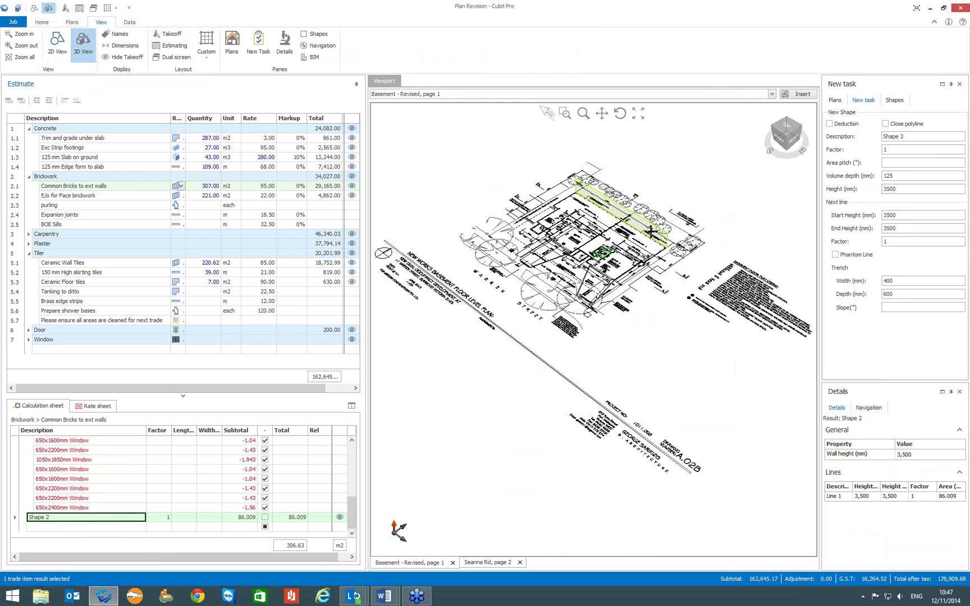
{"action": "scroll", "coordinate": [650, 231], "scroll_direction": "up", "scroll_amount": 5}
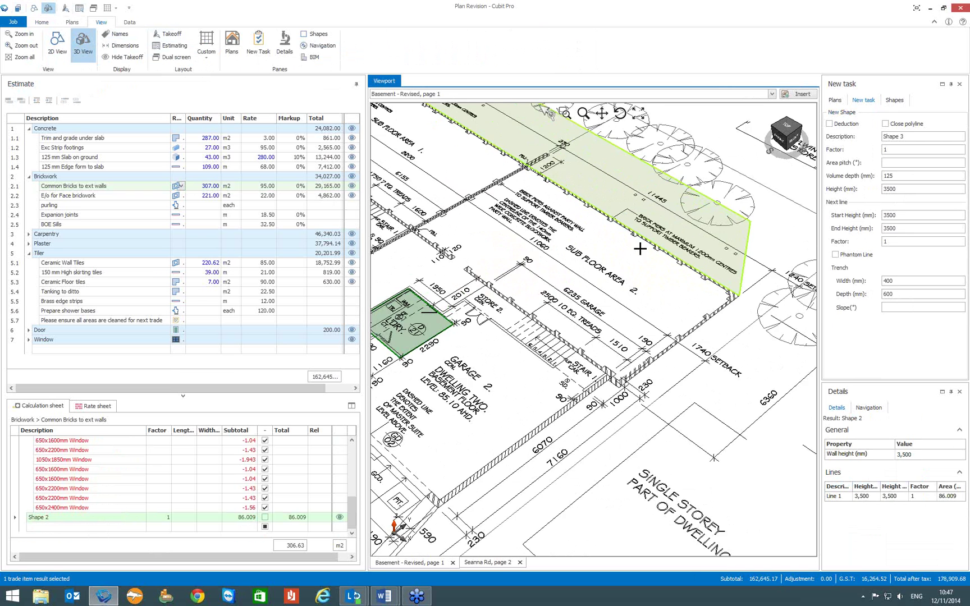
{"action": "scroll", "coordinate": [637, 261], "scroll_direction": "down", "scroll_amount": 4}
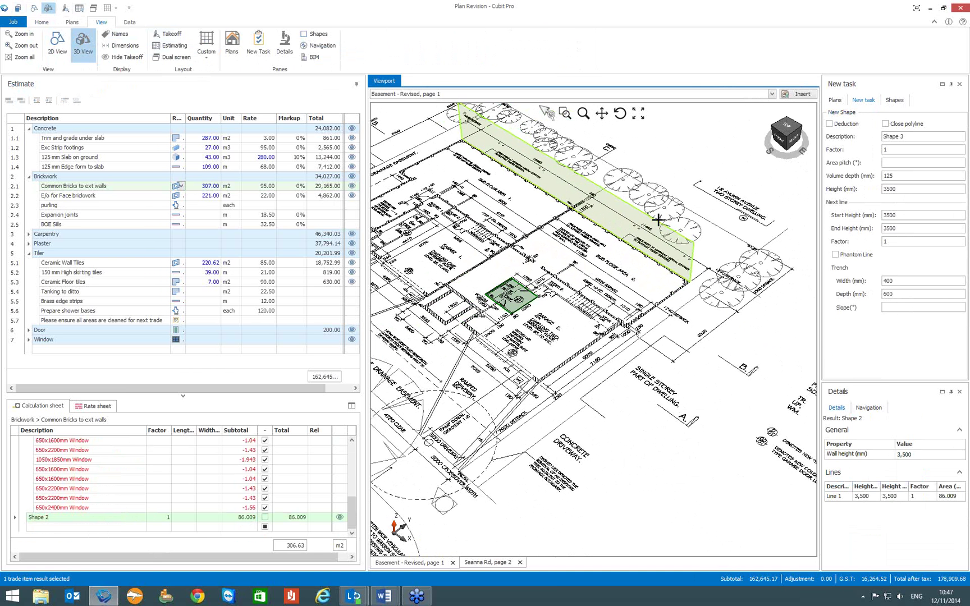